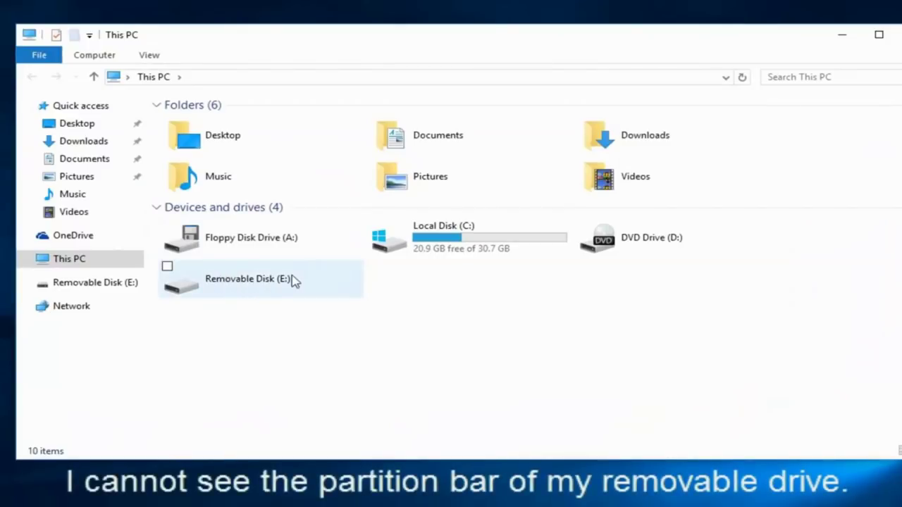
# - Try to open Removable Disk (E:) in File Explorer, declining to format it, and close the window
pyautogui.click(216, 284)
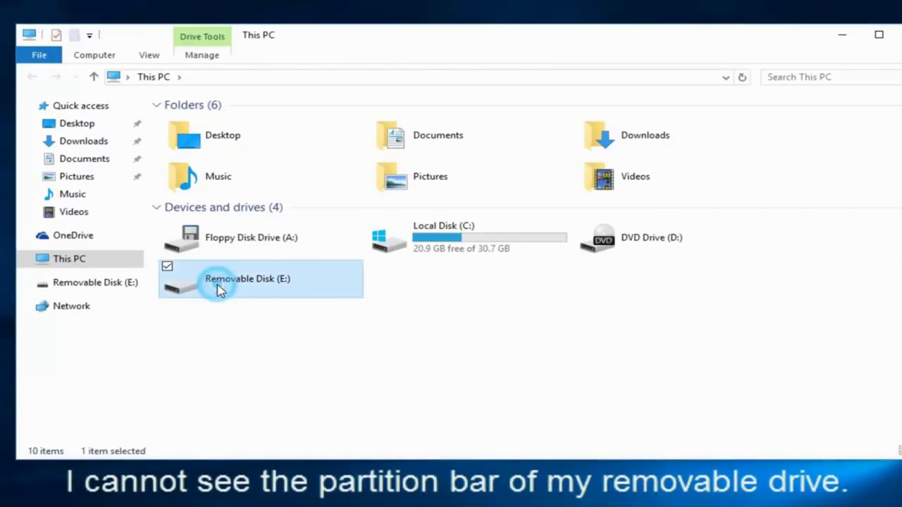
pyautogui.doubleClick(219, 289)
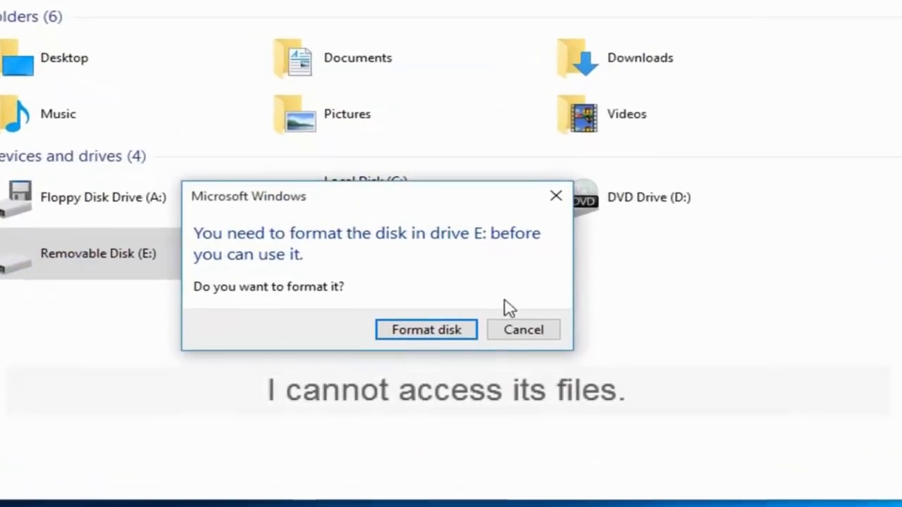
pyautogui.click(543, 333)
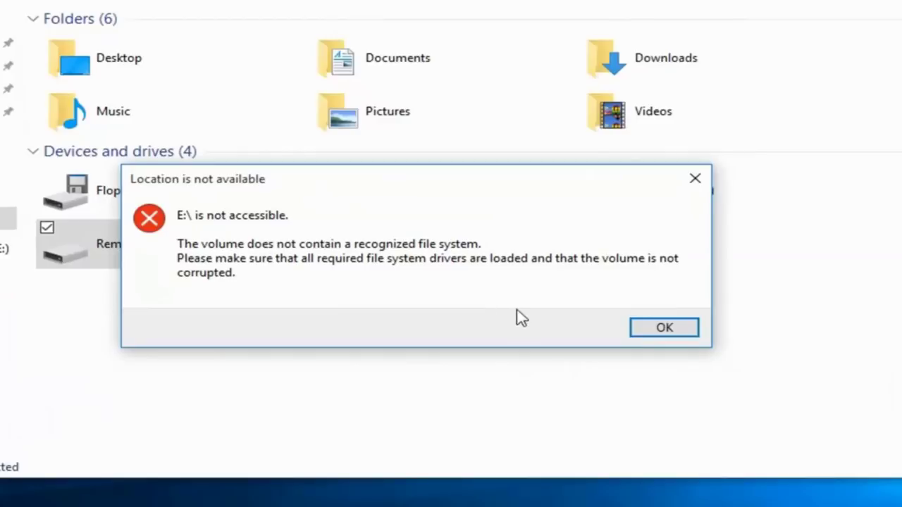
pyautogui.click(654, 336)
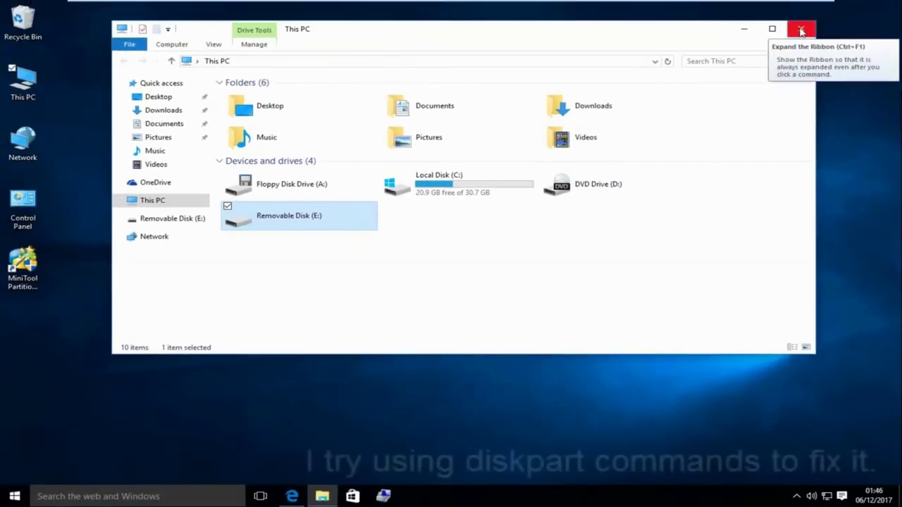
pyautogui.click(824, 18)
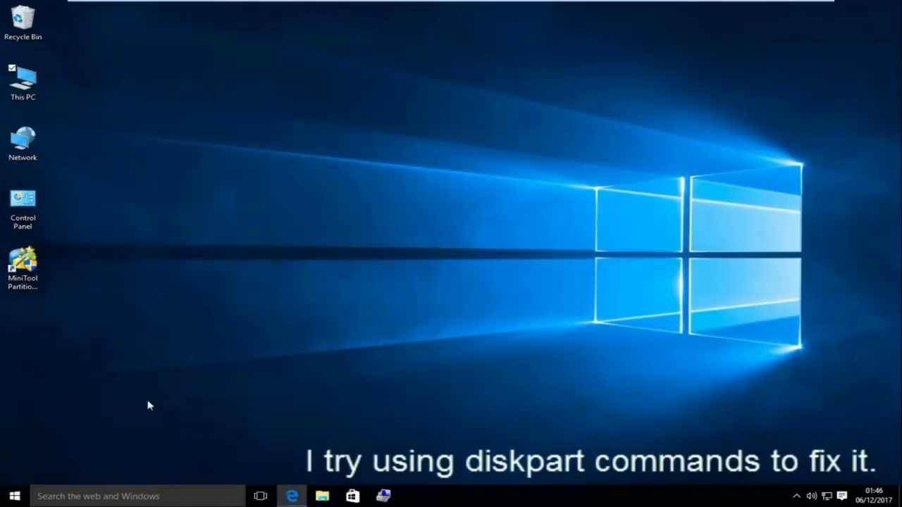
# - Try to repair drive E: by running chkdsk e:/f in an administrator Command Prompt
pyautogui.rightClick(16, 495)
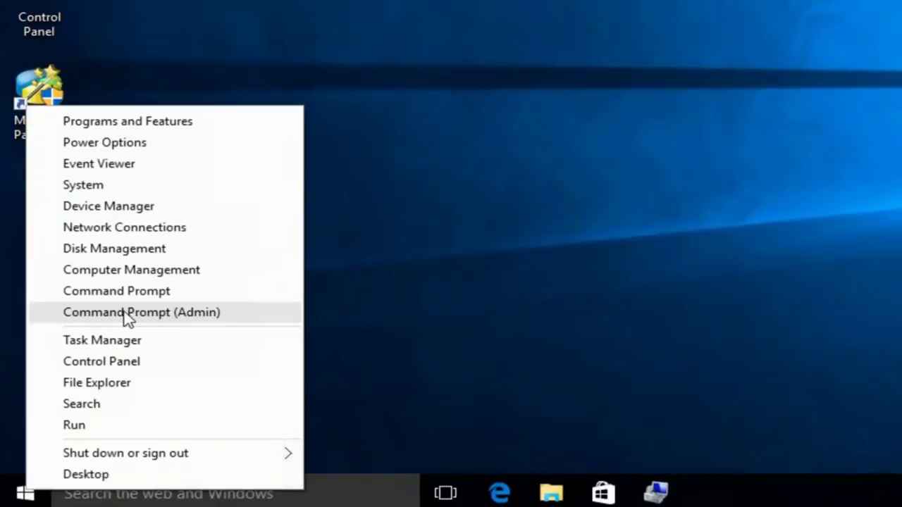
pyautogui.click(166, 320)
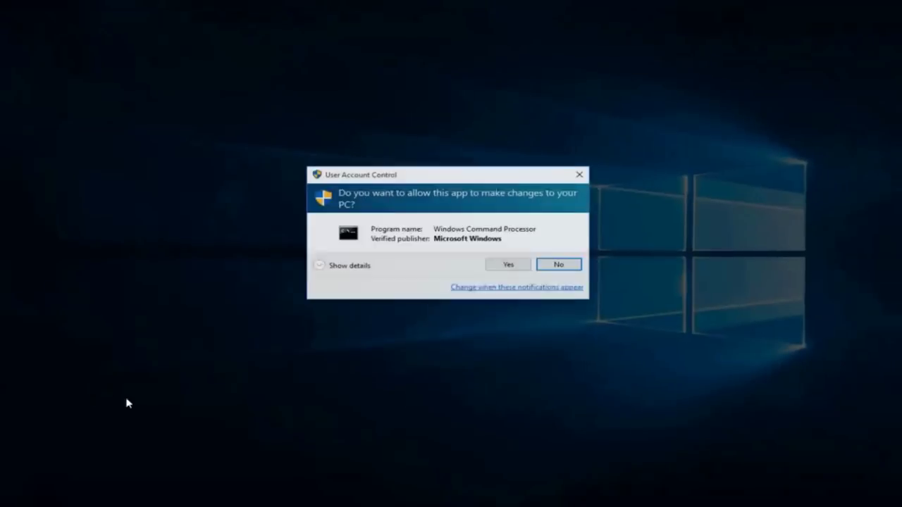
pyautogui.click(496, 265)
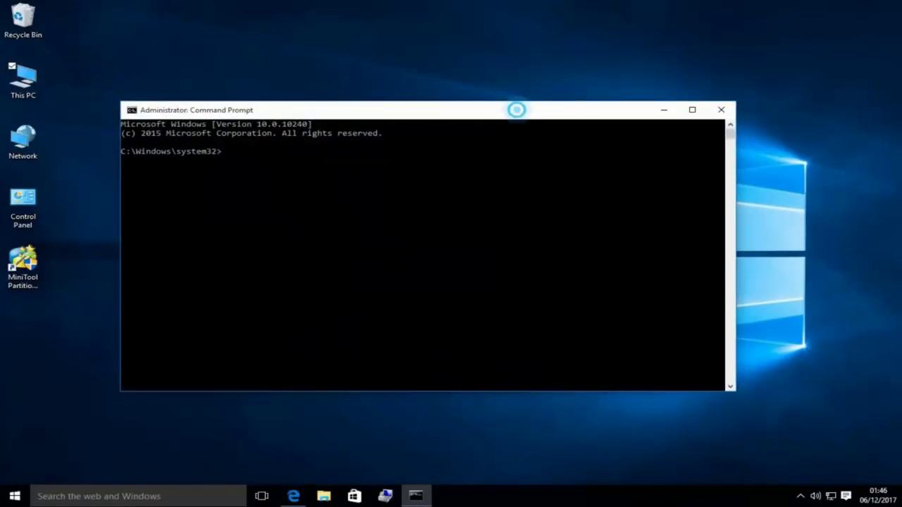
pyautogui.write('chkdsk')
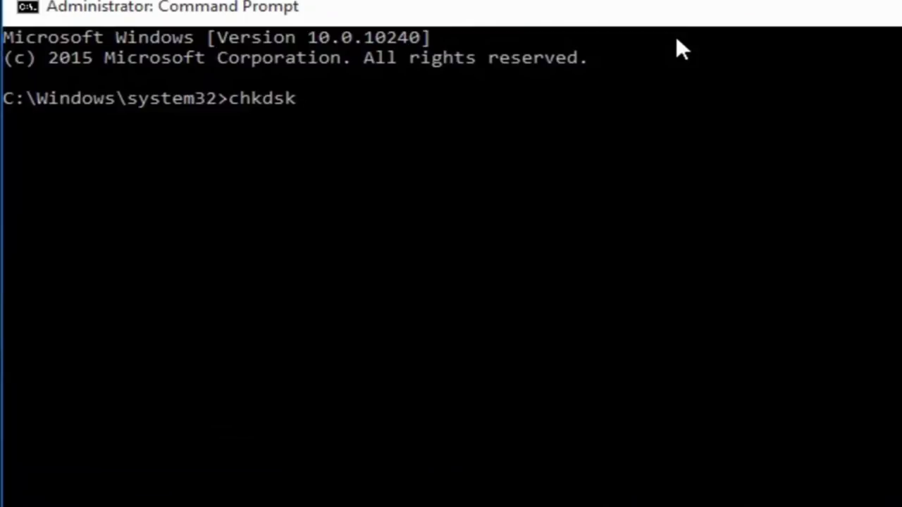
pyautogui.write(' e:/f')
pyautogui.press('Return')
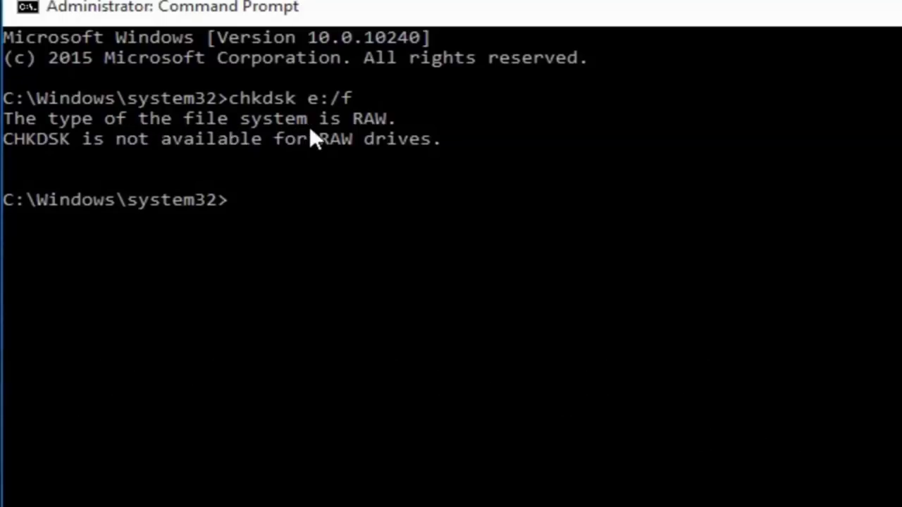
# - End the Command Prompt session with the exit command
pyautogui.moveTo(62, 156); pyautogui.dragTo(169, 162)
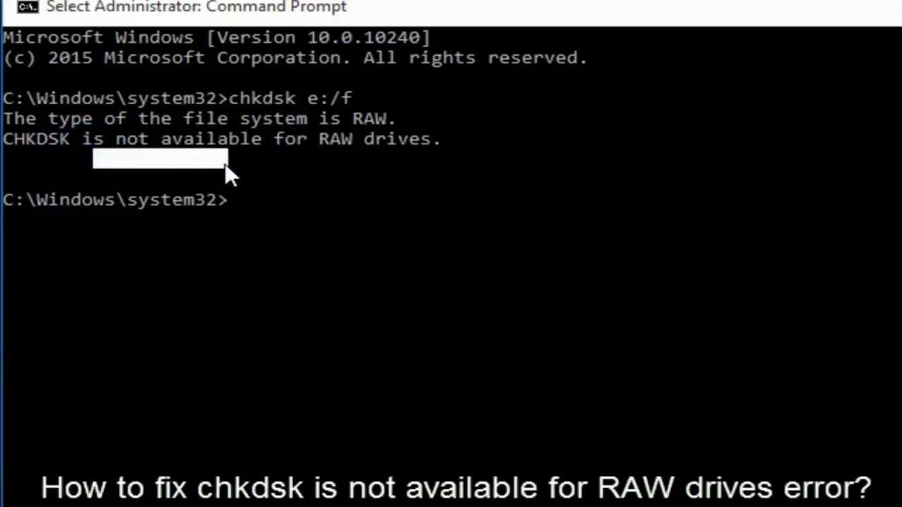
pyautogui.moveTo(346, 162); pyautogui.dragTo(395, 169)
pyautogui.click(291, 198)
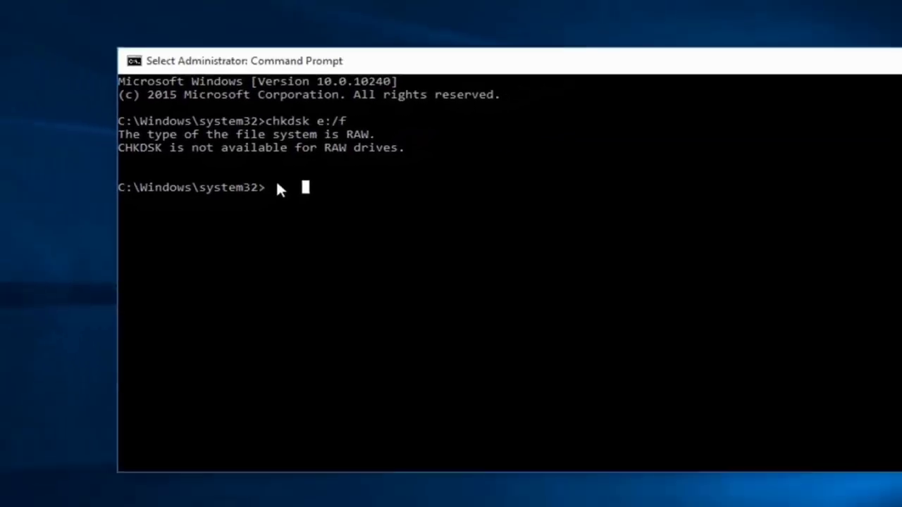
pyautogui.write('e')
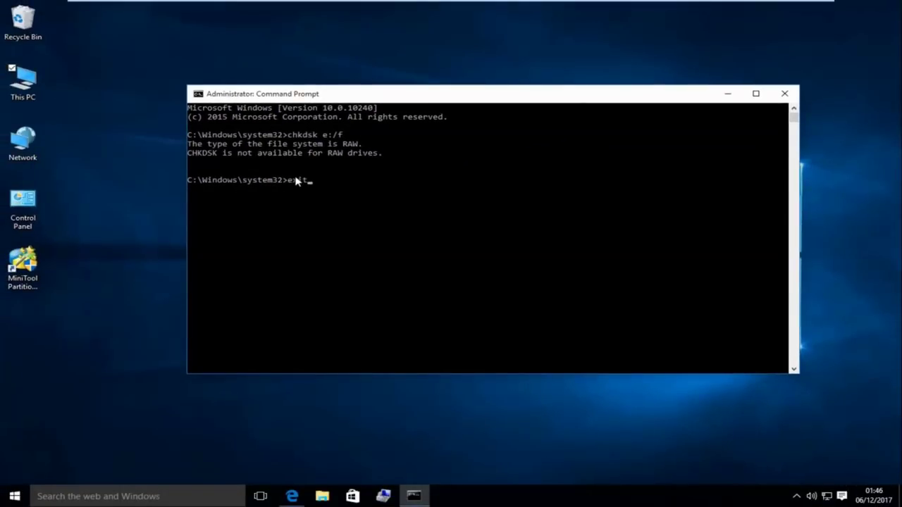
pyautogui.write('xit')
pyautogui.press('Return')
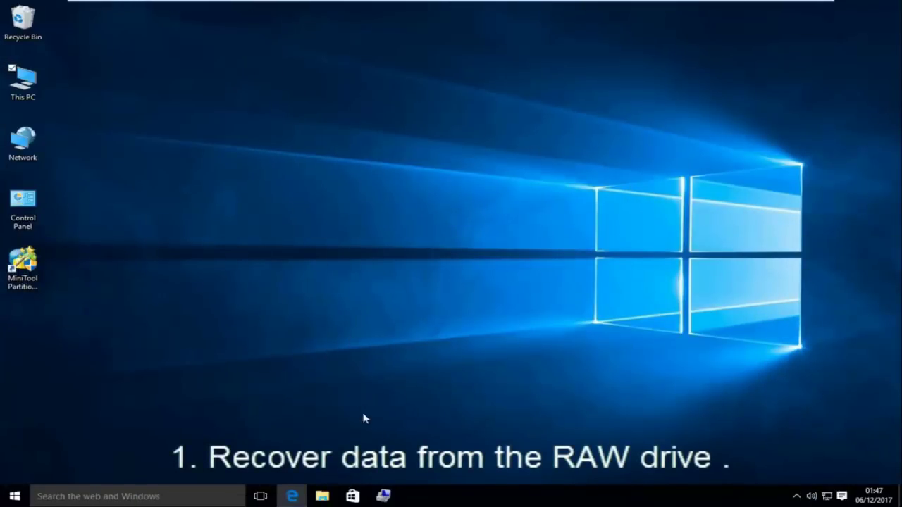
# - Switch to Microsoft Edge and download MiniTool Power Data Recovery Free Edition for Windows from powerdatarecovery.com
pyautogui.click(292, 496)
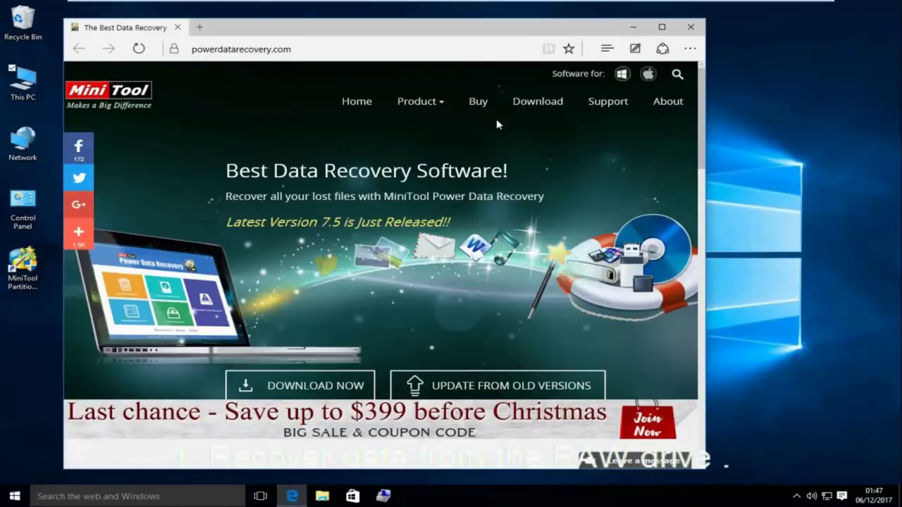
pyautogui.click(662, 27)
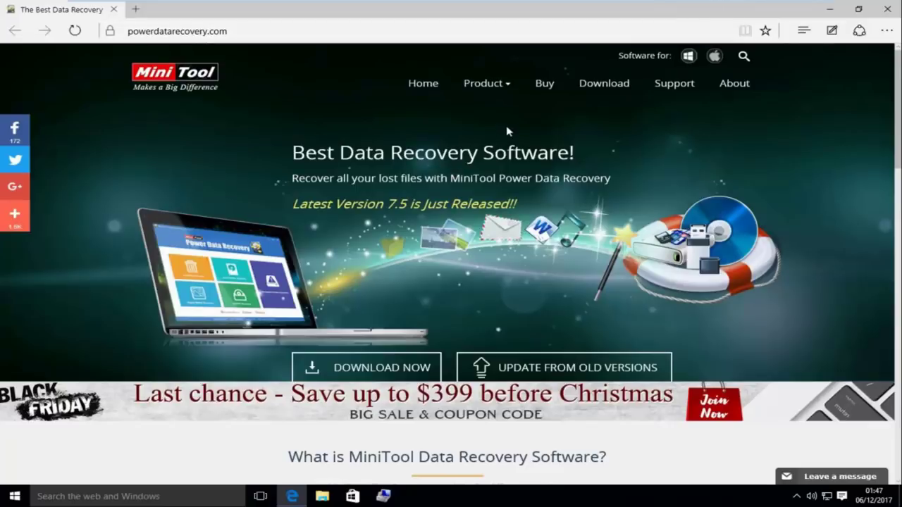
pyautogui.click(600, 86)
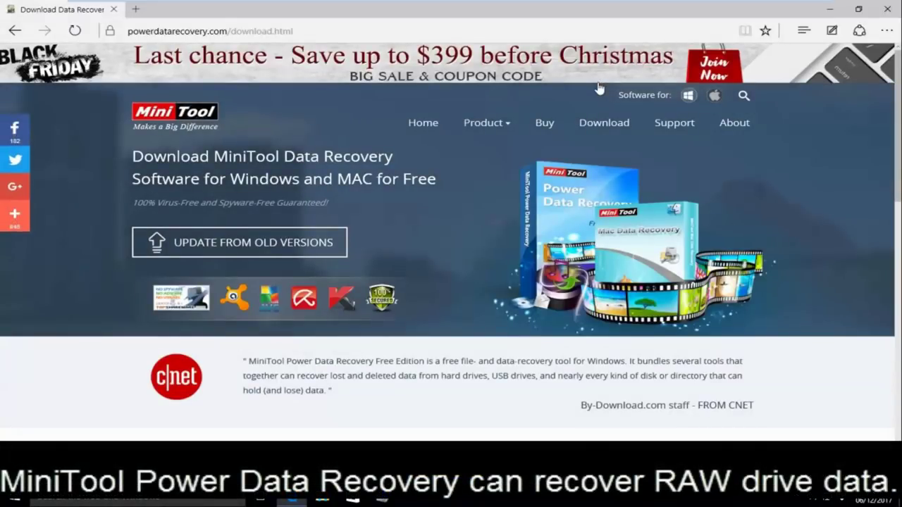
pyautogui.scroll(-5, 553, 268)
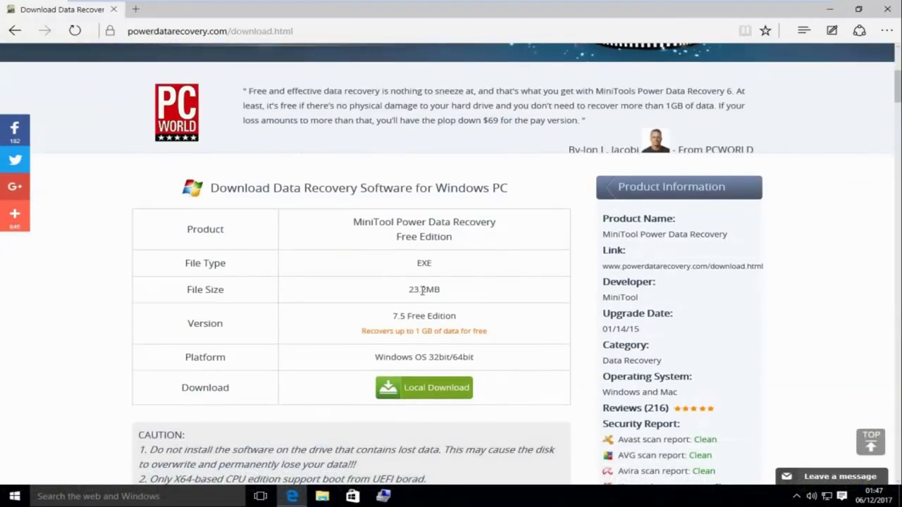
pyautogui.click(419, 395)
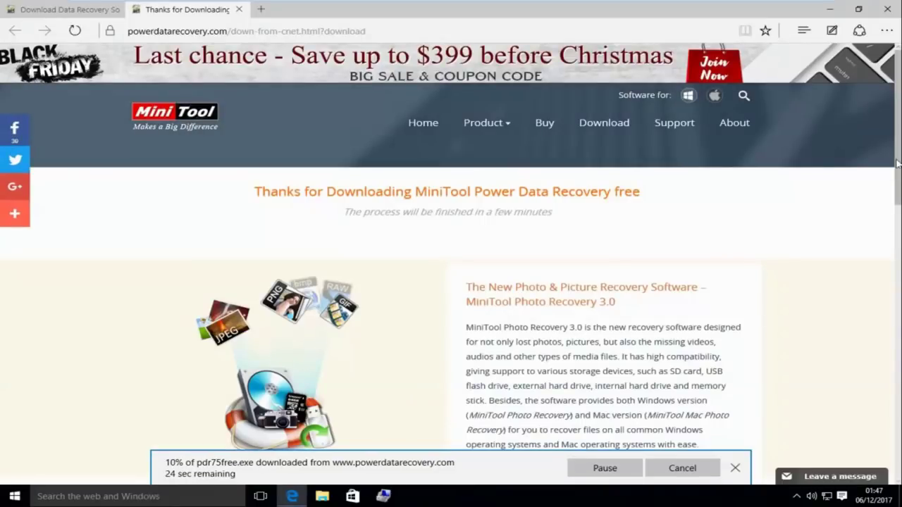
pyautogui.scroll(-5, 887, 194)
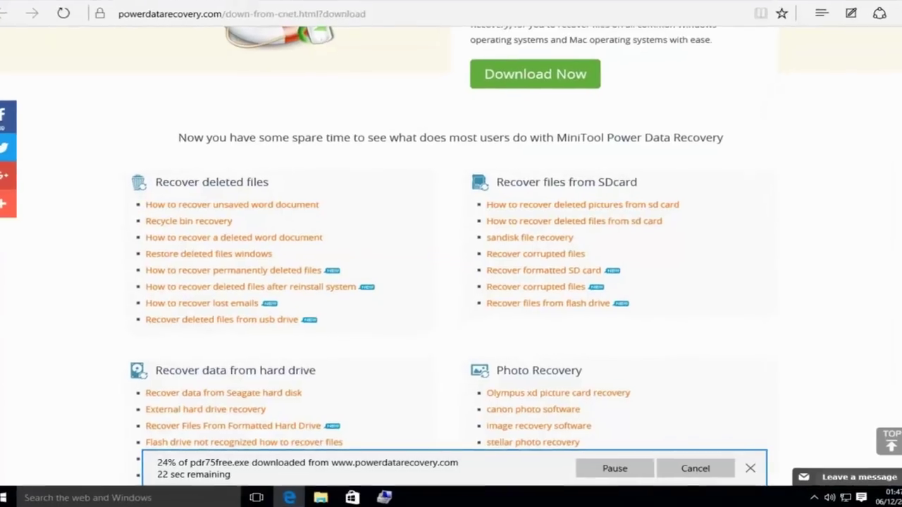
pyautogui.scroll(-2, 451, 246)
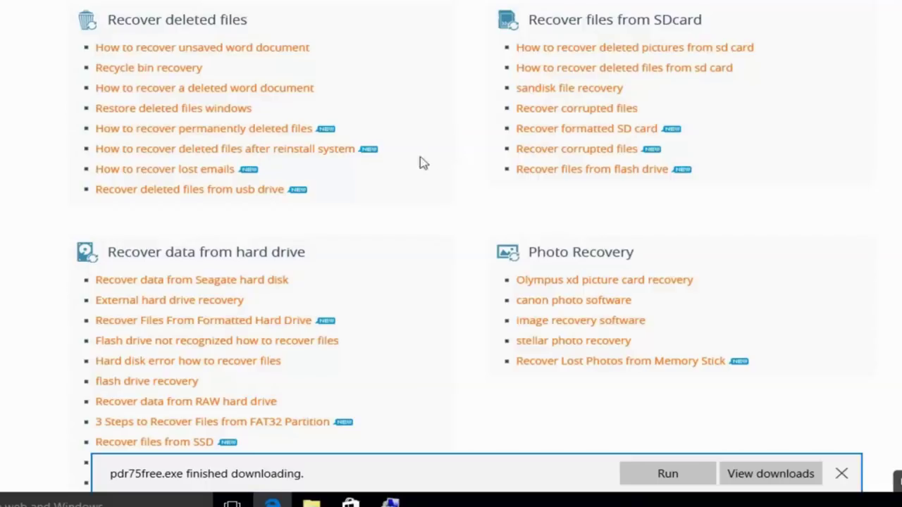
# - Run the downloaded pdr75free.exe installer, allow it to make changes to the PC, and close the browser
pyautogui.click(661, 477)
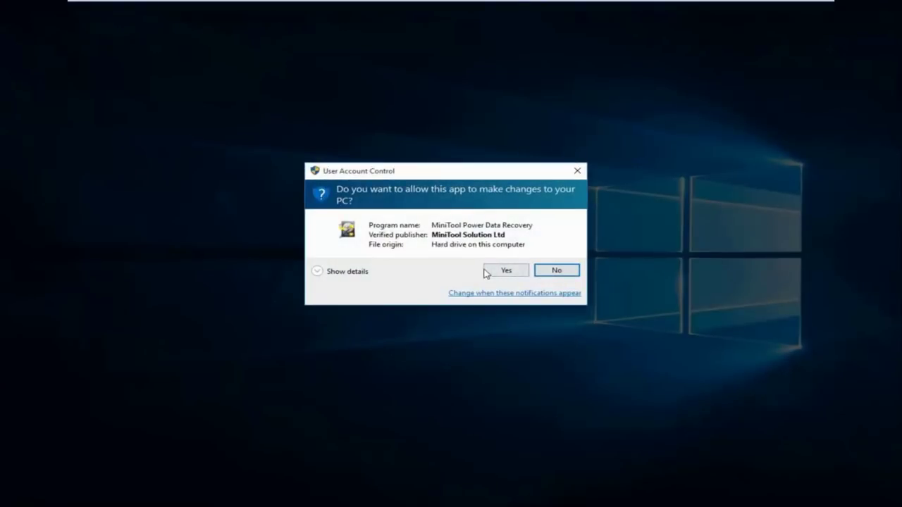
pyautogui.click(500, 271)
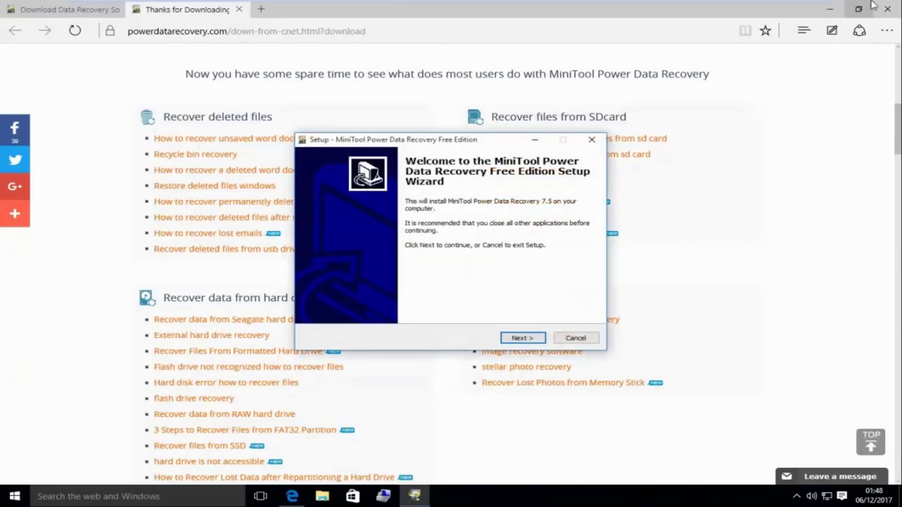
pyautogui.click(887, 9)
pyautogui.click(392, 274)
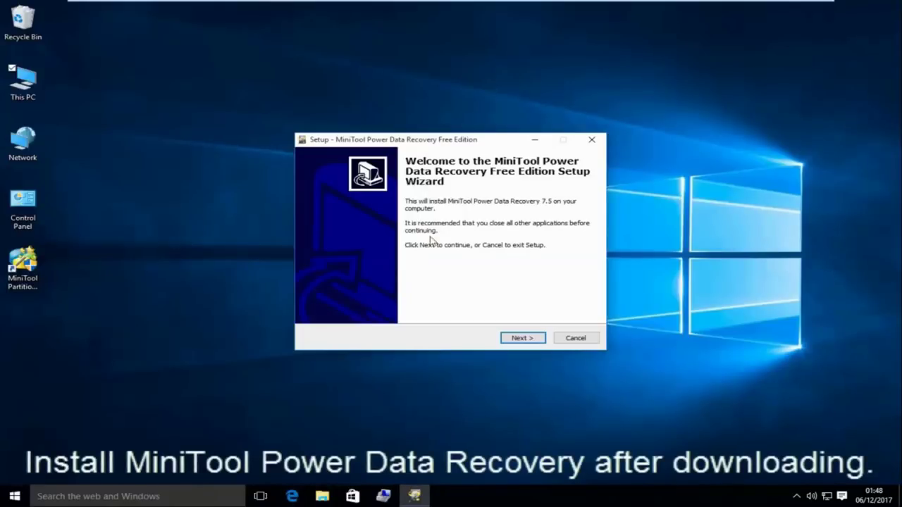
# - Accept the license agreement, install into C:\Program Files\MiniToolPowerDataRecovery with a desktop shortcut, and launch the program on finishing
pyautogui.click(522, 339)
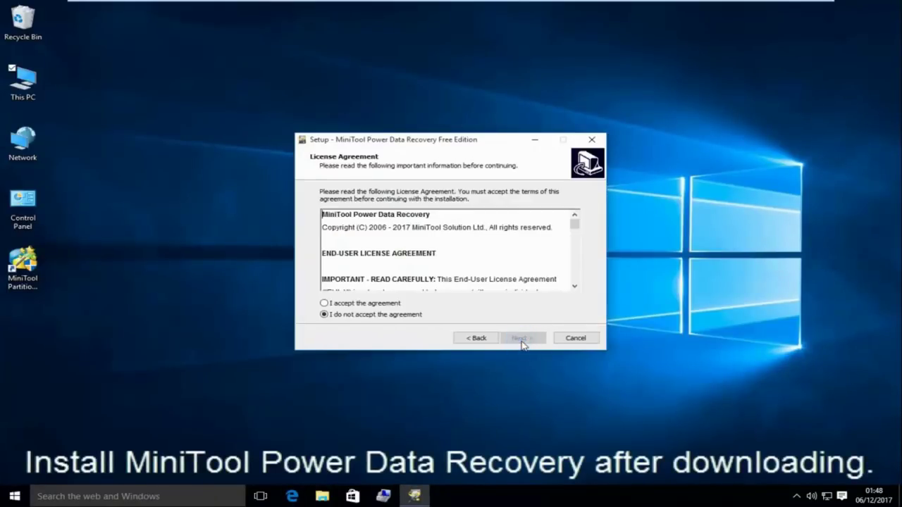
pyautogui.click(323, 303)
pyautogui.click(324, 303)
pyautogui.click(519, 338)
pyautogui.click(509, 339)
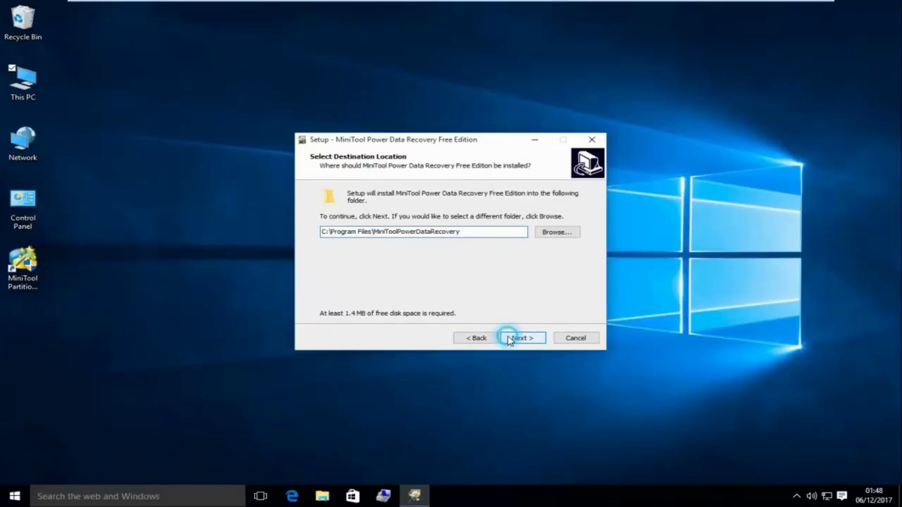
pyautogui.click(501, 312)
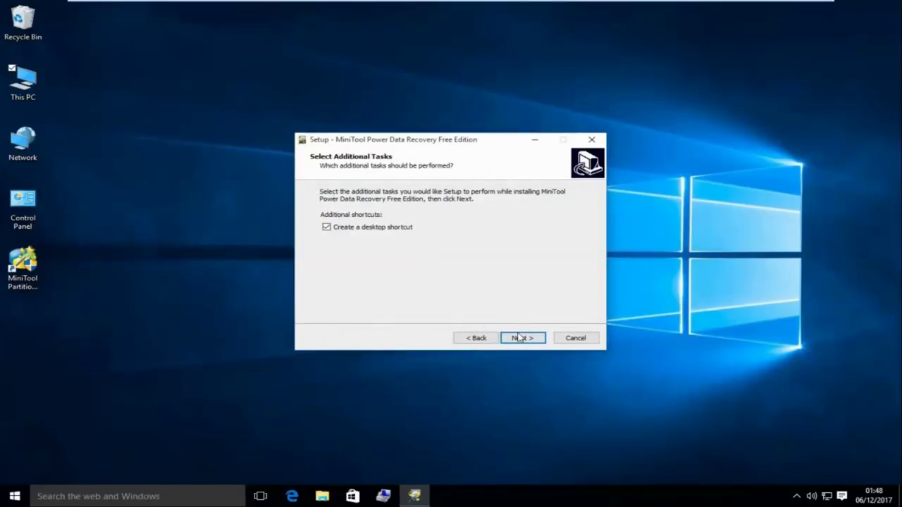
pyautogui.click(519, 338)
pyautogui.click(520, 338)
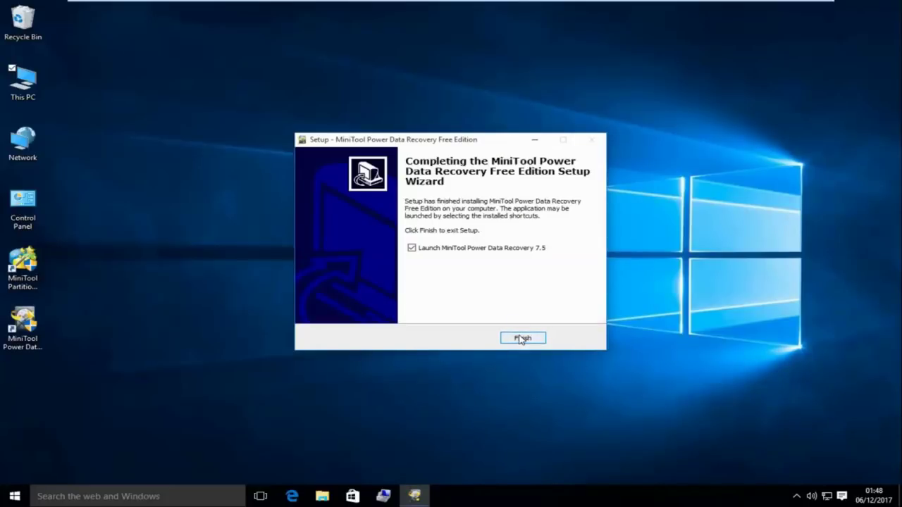
pyautogui.click(521, 339)
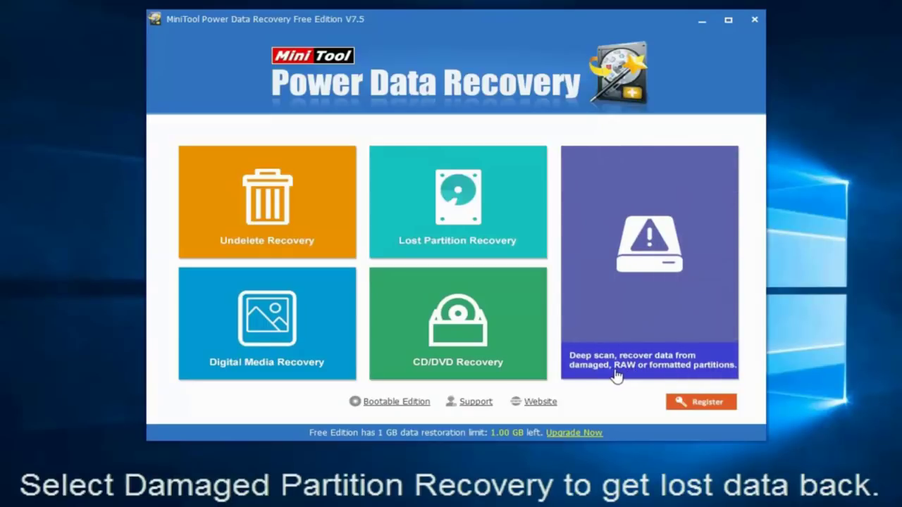
# - In Damaged Partition Recovery, select the unidentified Kingston USB partition and set the scan to exclude E-mail and include all Graphics & Picture types
pyautogui.click(682, 368)
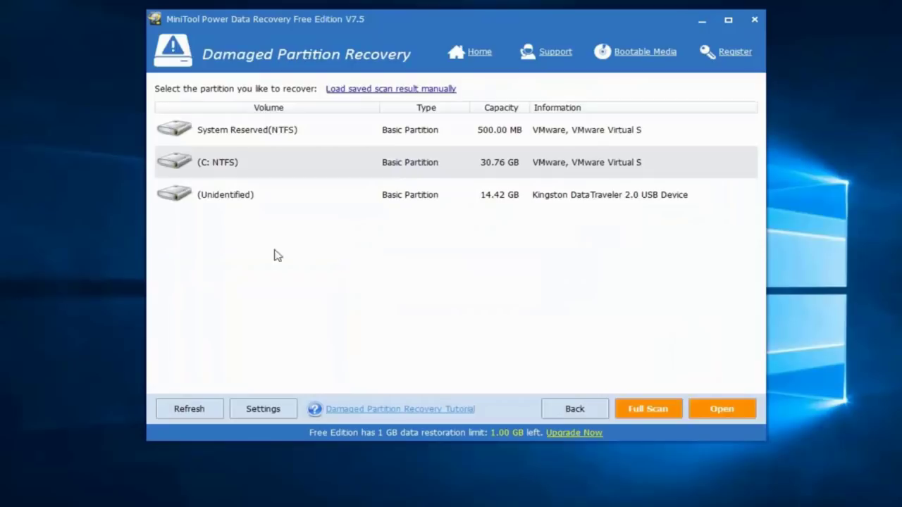
pyautogui.click(229, 200)
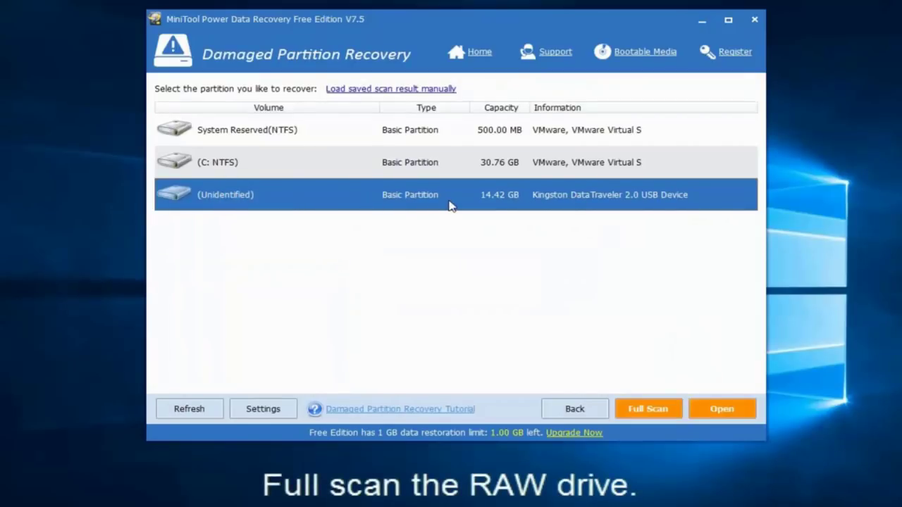
pyautogui.click(279, 408)
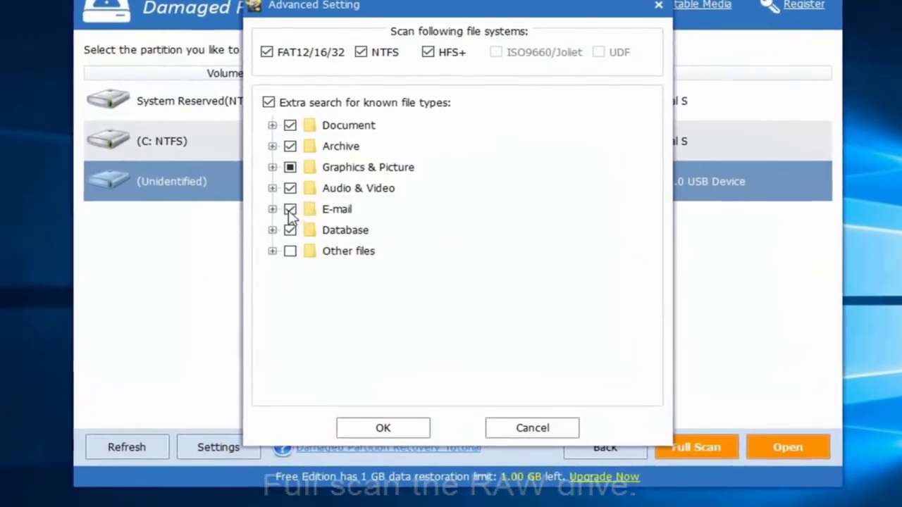
pyautogui.click(320, 216)
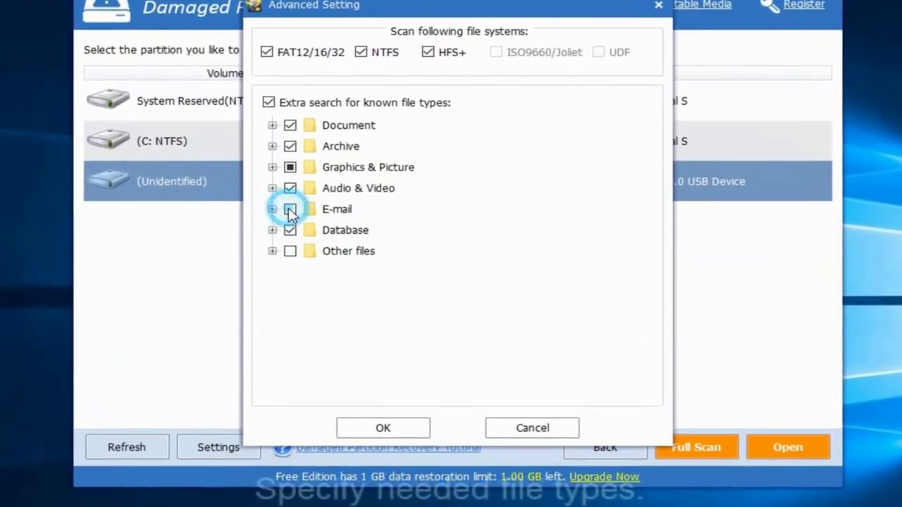
pyautogui.click(290, 169)
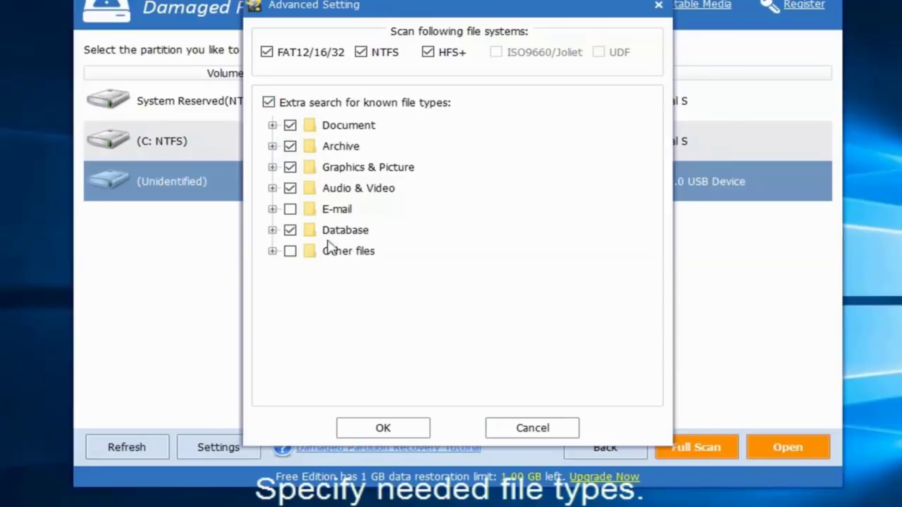
pyautogui.click(380, 426)
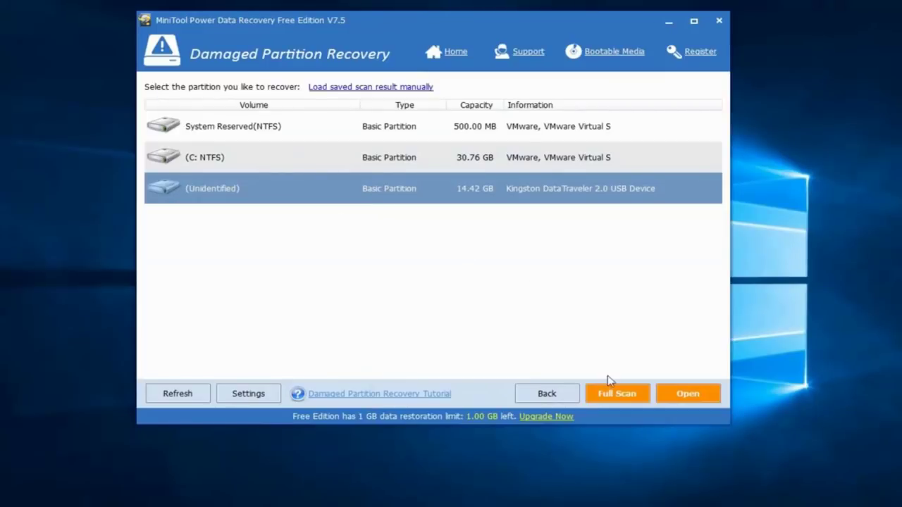
# - Run a full scan of the unidentified Kingston partition and open the JPEG Camera file folder under #8 (All RAW Files)
pyautogui.click(617, 394)
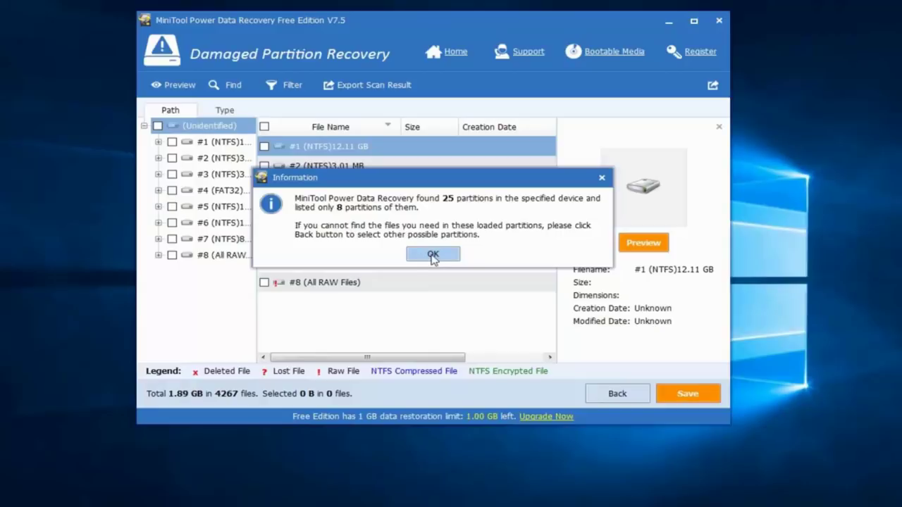
pyautogui.click(432, 255)
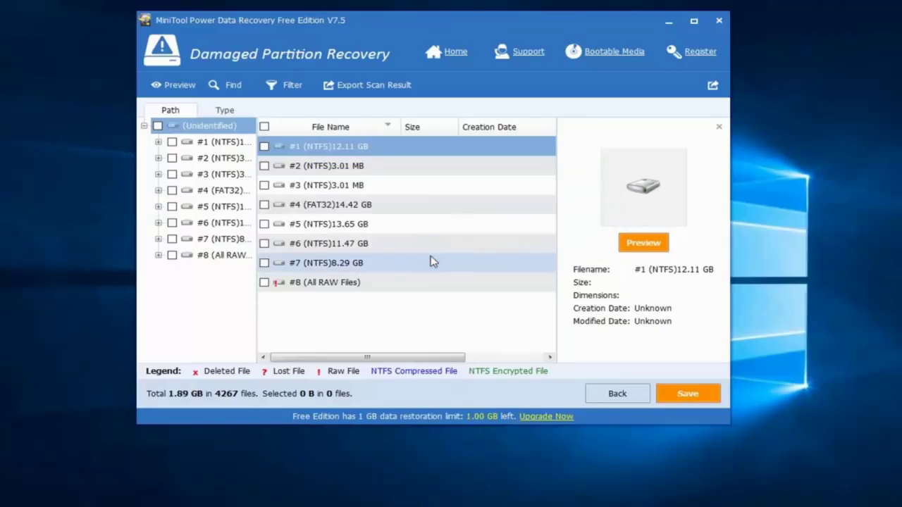
pyautogui.click(220, 259)
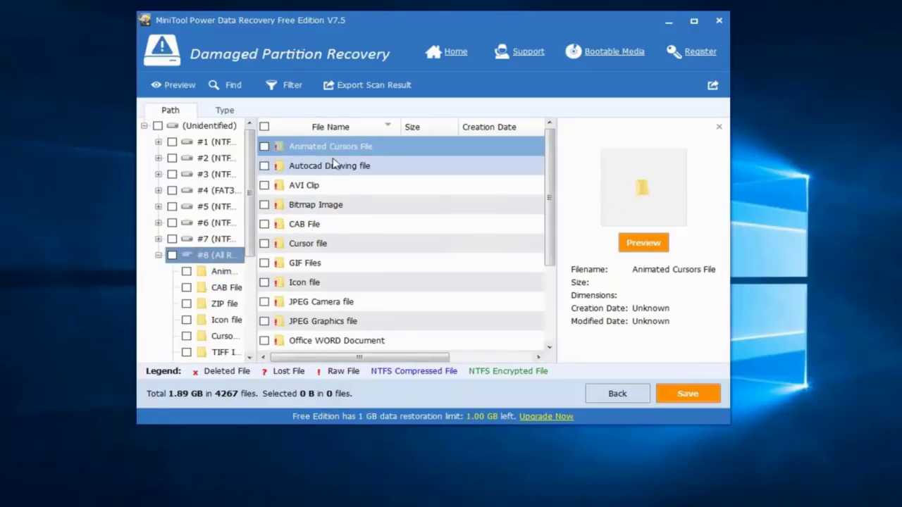
pyautogui.scroll(-2, 548, 182)
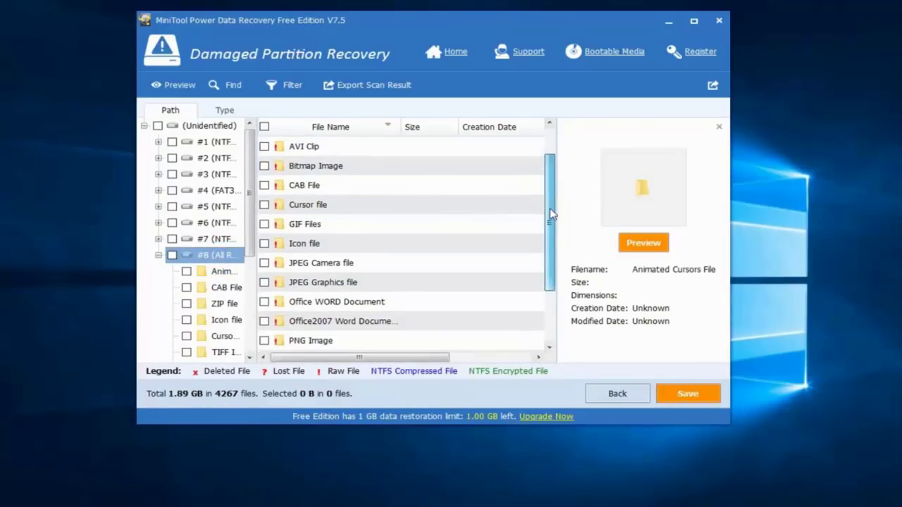
pyautogui.moveTo(549, 208); pyautogui.dragTo(549, 221)
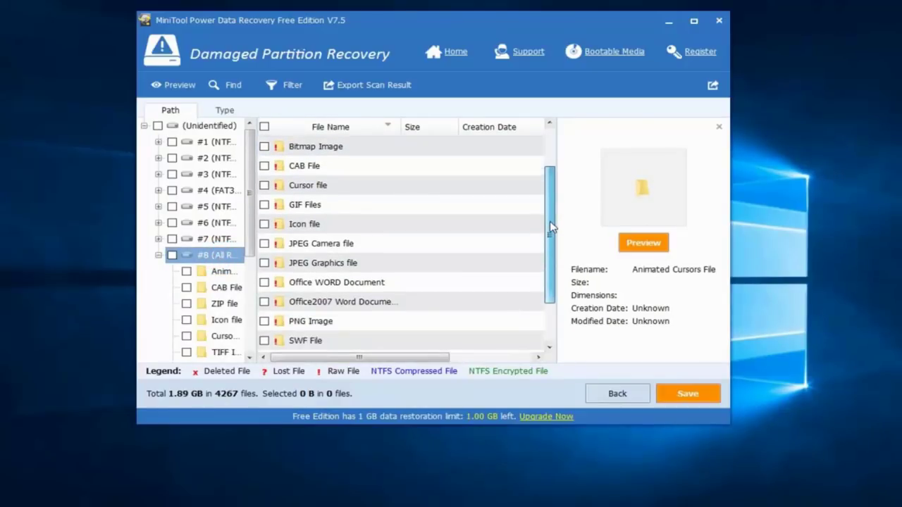
pyautogui.click(292, 248)
pyautogui.doubleClick(291, 246)
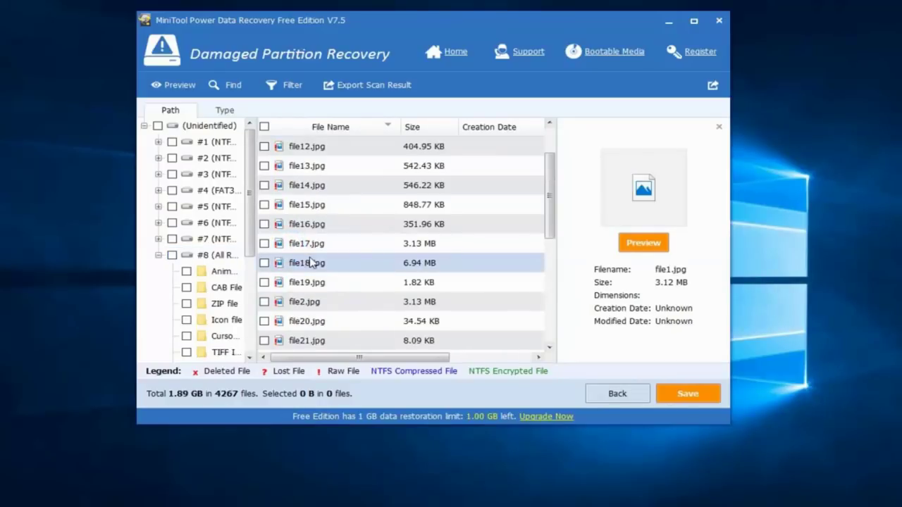
# - Check the thumbnails of the recovered JPEG Camera files, including file1.jpg, file10.jpg, file11.jpg and file13.jpg to file15.jpg
pyautogui.click(328, 168)
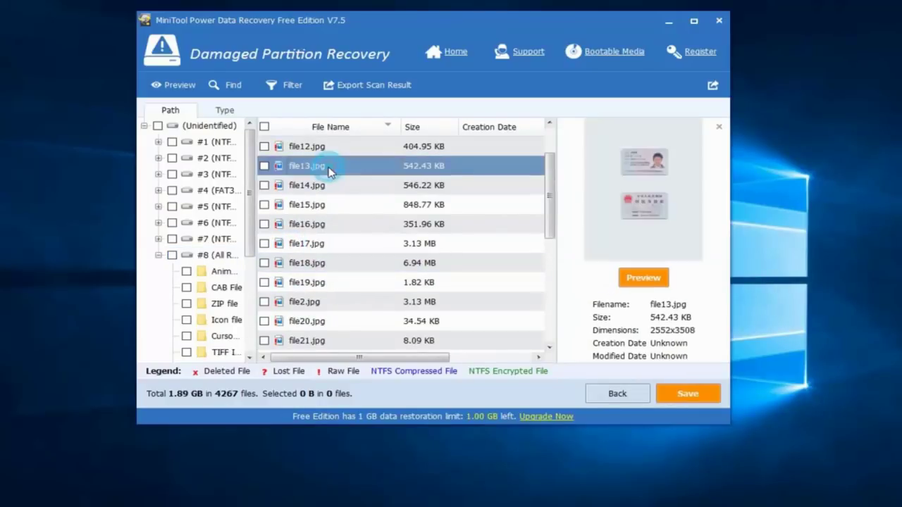
pyautogui.click(319, 185)
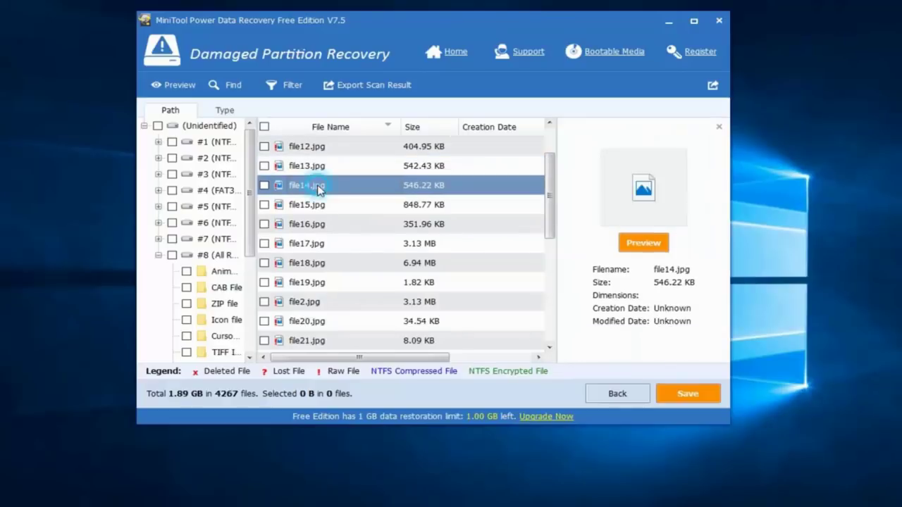
pyautogui.click(307, 207)
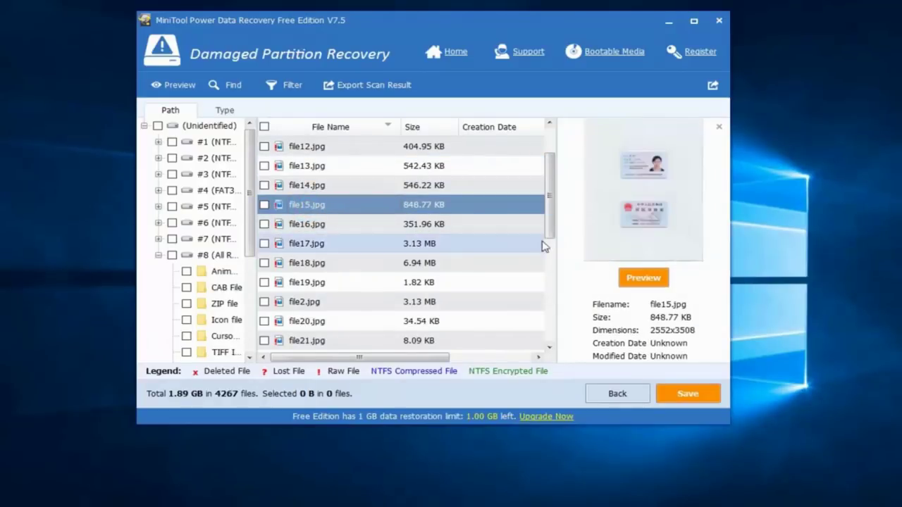
pyautogui.moveTo(551, 221); pyautogui.dragTo(551, 164)
pyautogui.click(359, 149)
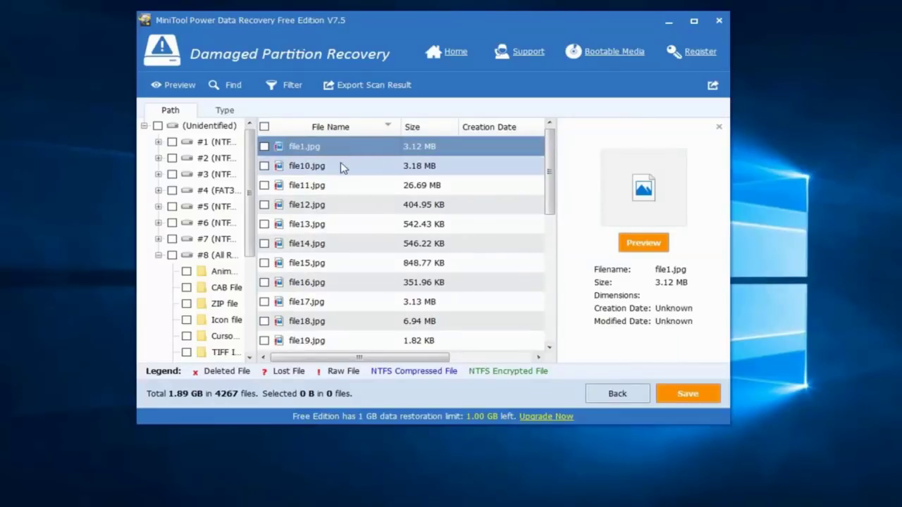
pyautogui.click(341, 167)
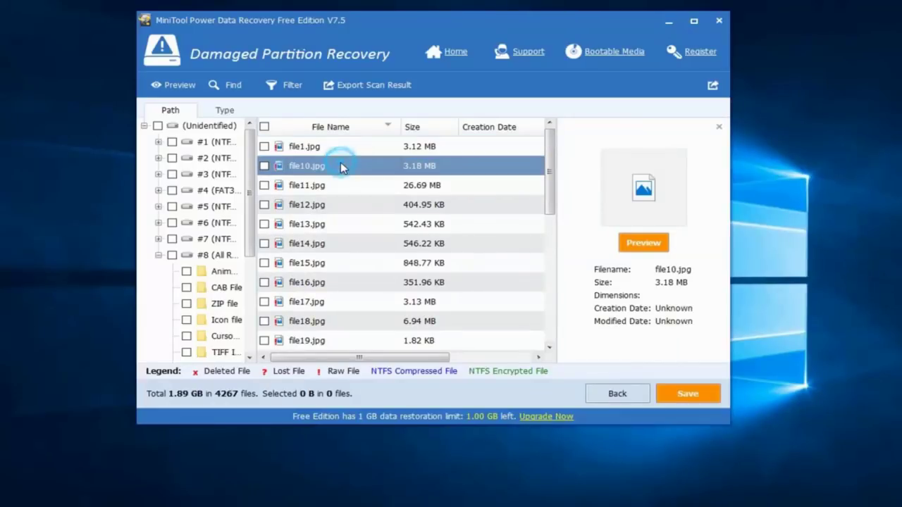
pyautogui.click(310, 185)
pyautogui.click(315, 263)
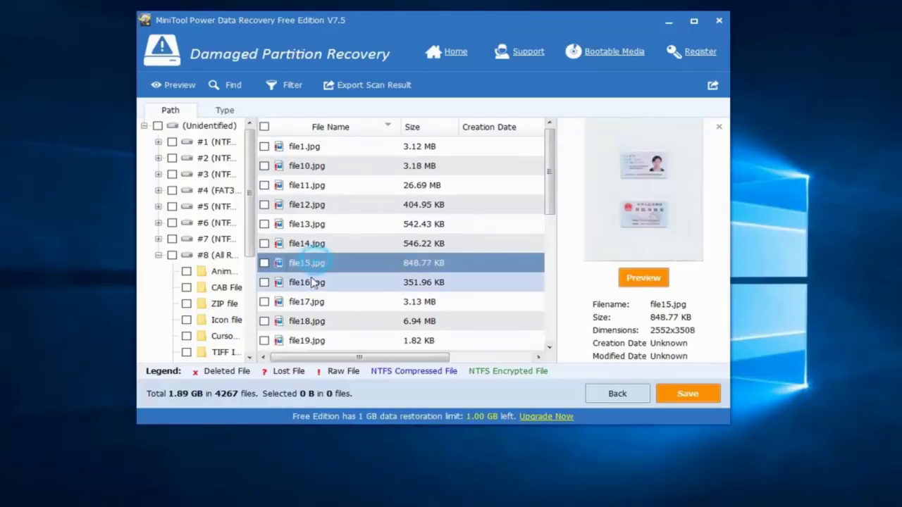
# - Preview the JPEG Camera image file16.jpg at full size and mark it for recovery
pyautogui.click(306, 283)
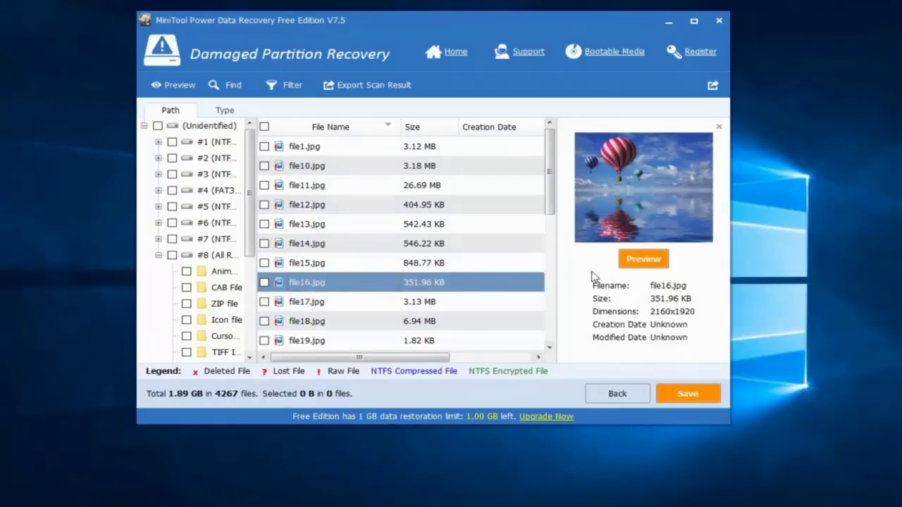
pyautogui.click(643, 260)
pyautogui.moveTo(625, 134); pyautogui.dragTo(626, 167)
pyautogui.moveTo(322, 354); pyautogui.dragTo(369, 354)
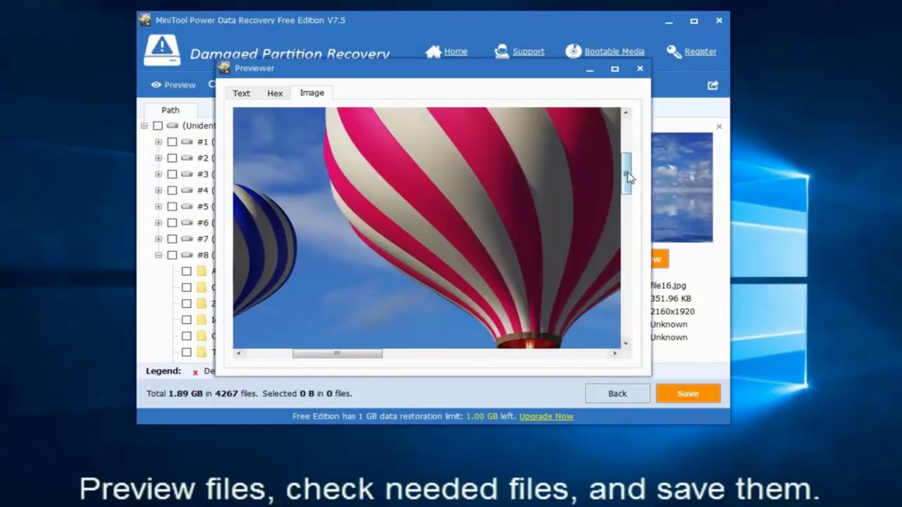
pyautogui.moveTo(627, 176); pyautogui.dragTo(628, 336)
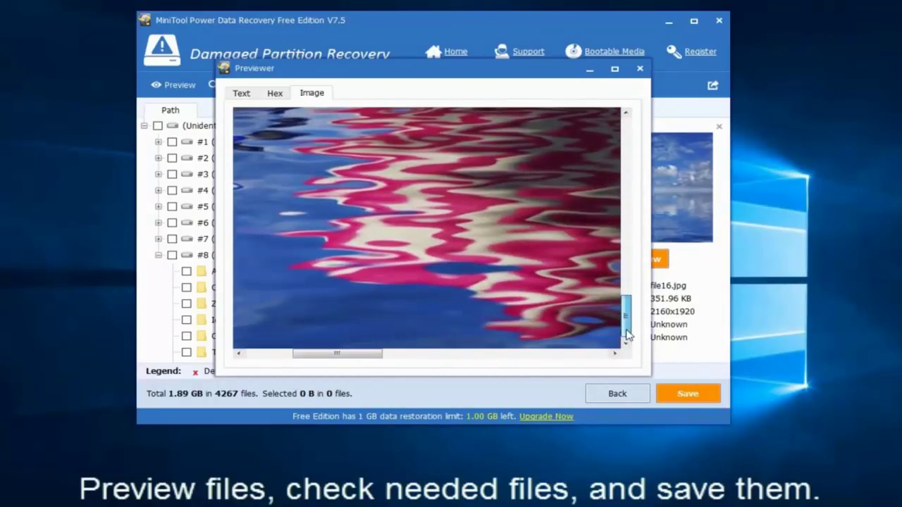
pyautogui.click(639, 68)
pyautogui.click(265, 282)
# - Preview the JPEG Camera image file17.jpg at full size, and mark file17.jpg and file14.jpg for recovery
pyautogui.click(295, 301)
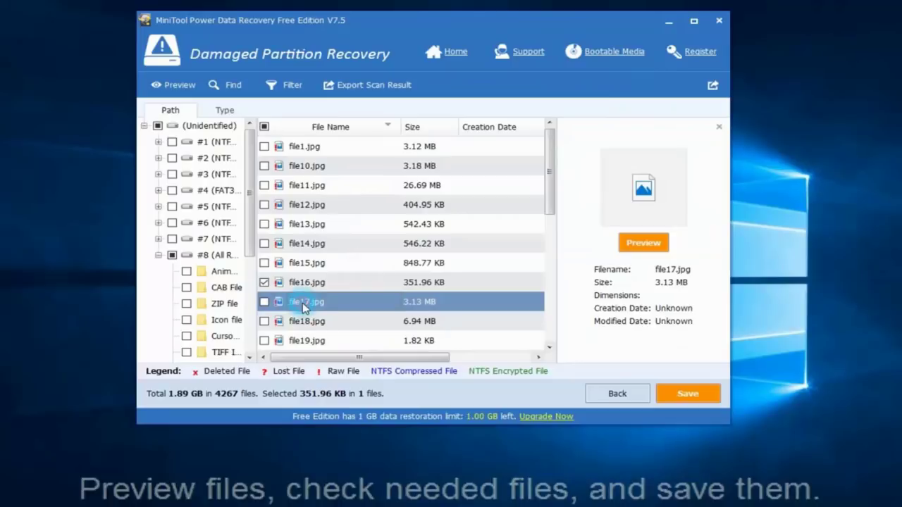
pyautogui.click(306, 323)
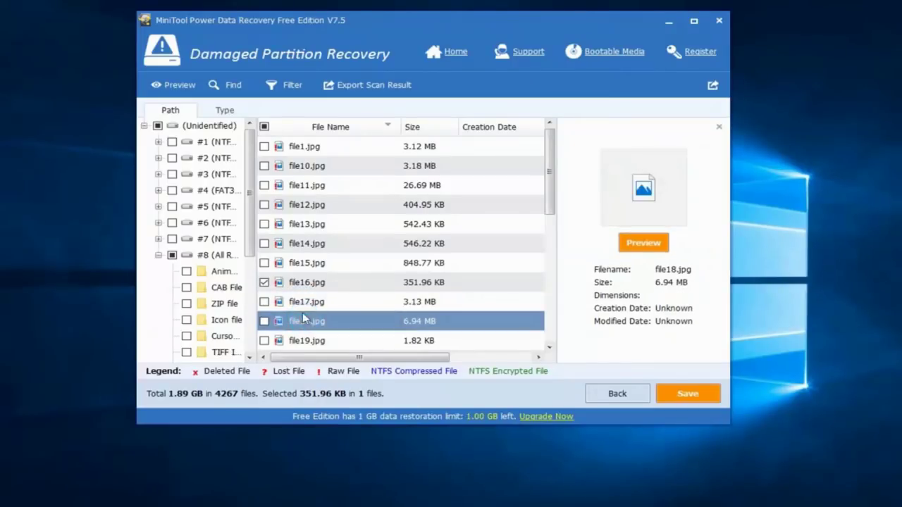
pyautogui.click(301, 301)
pyautogui.click(639, 243)
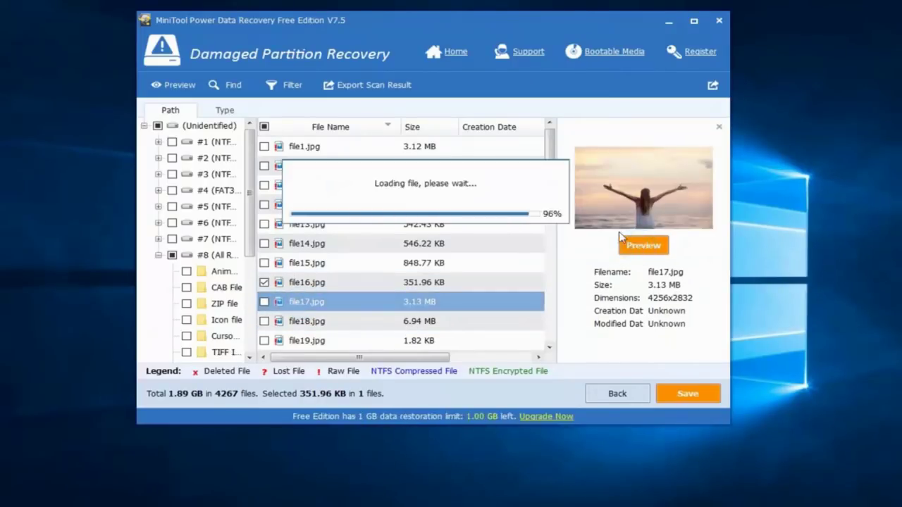
pyautogui.moveTo(623, 137); pyautogui.dragTo(626, 231)
pyautogui.moveTo(282, 354); pyautogui.dragTo(447, 387)
pyautogui.click(628, 235)
pyautogui.moveTo(628, 235); pyautogui.dragTo(626, 296)
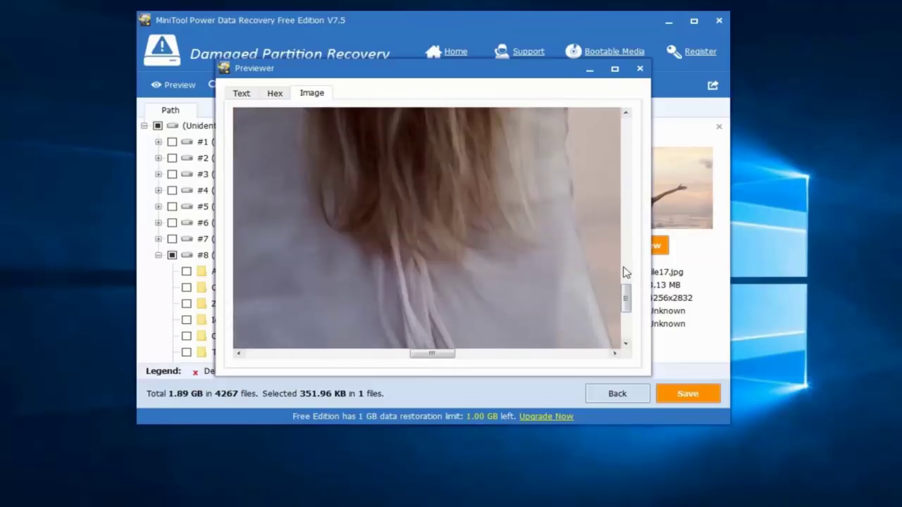
pyautogui.click(638, 69)
pyautogui.click(263, 301)
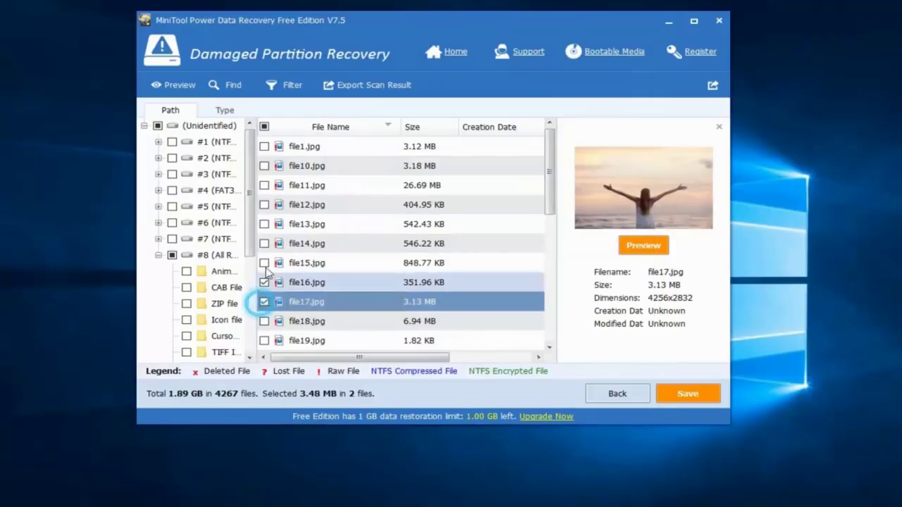
pyautogui.click(264, 243)
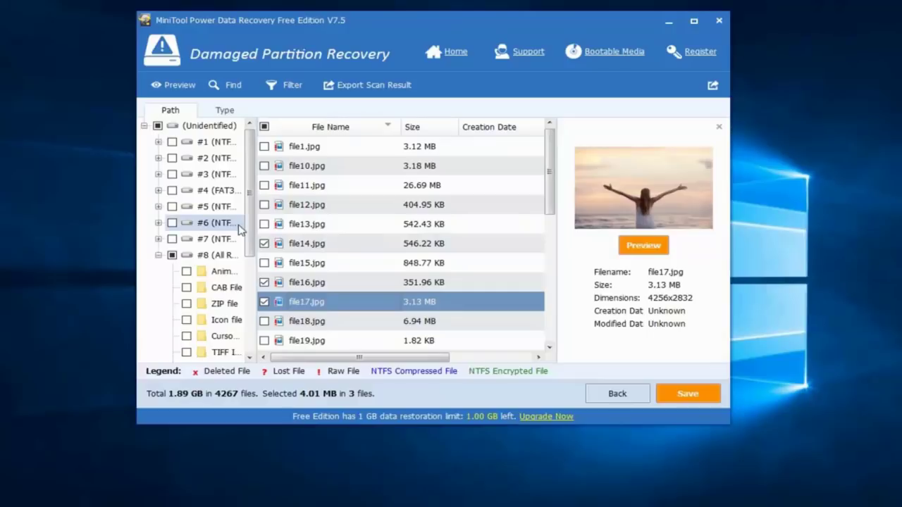
# - Open the JPEG Graphics file folder and preview its file13.jpg at full size
pyautogui.moveTo(248, 233); pyautogui.dragTo(251, 315)
pyautogui.click(218, 271)
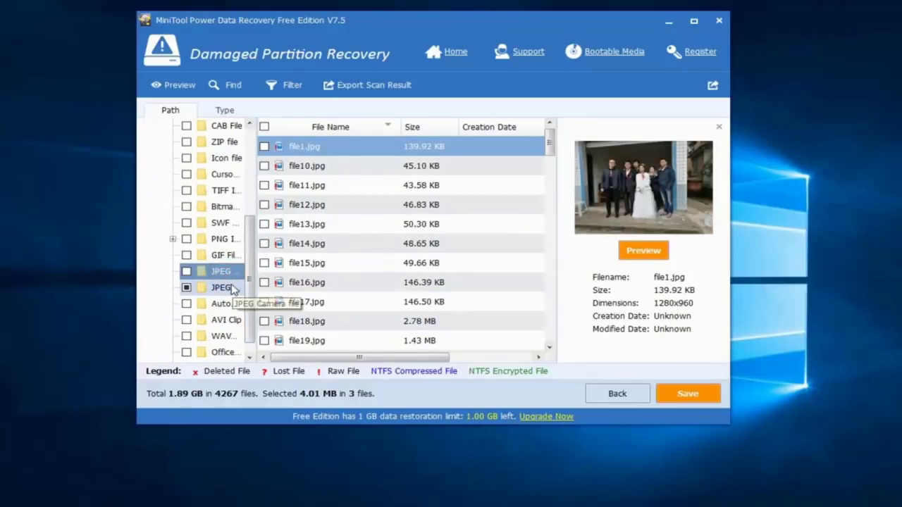
pyautogui.click(315, 223)
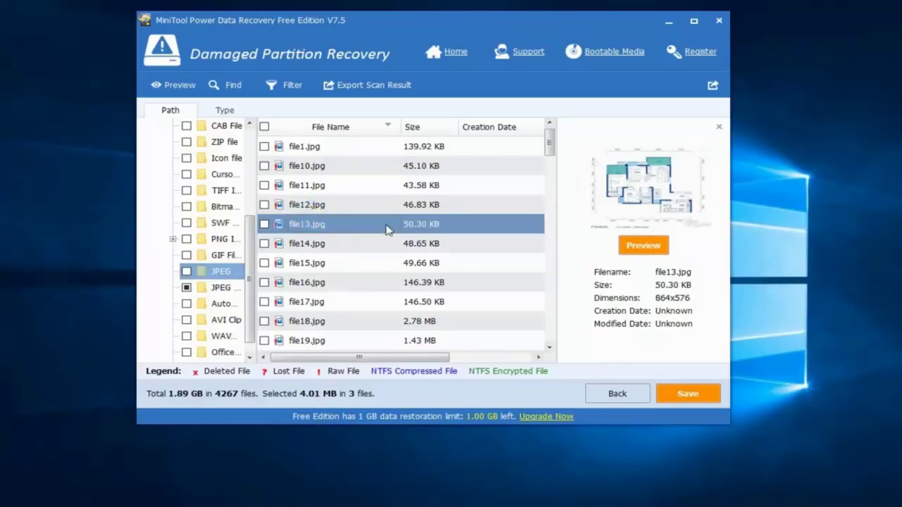
pyautogui.click(642, 244)
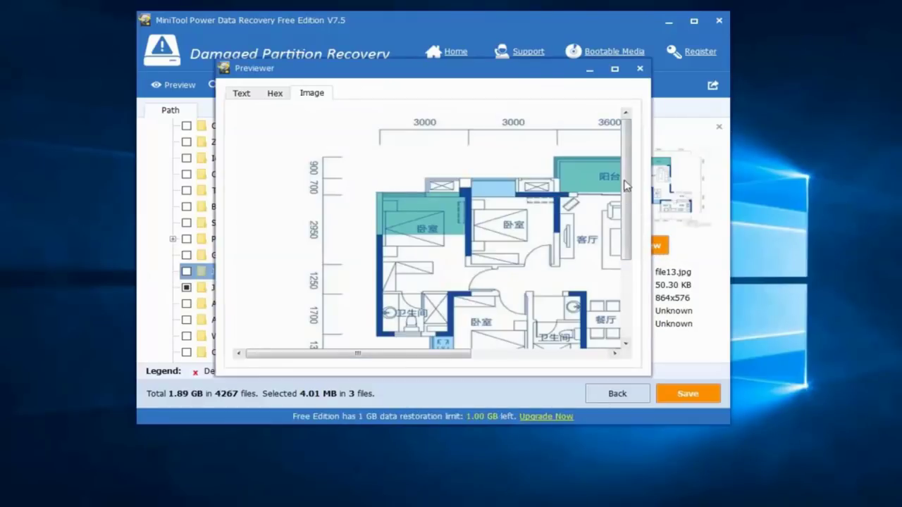
pyautogui.click(640, 68)
# - Check the neighbouring JPEG Graphics images, preview file1.jpg at full size and mark it for recovery
pyautogui.click(336, 212)
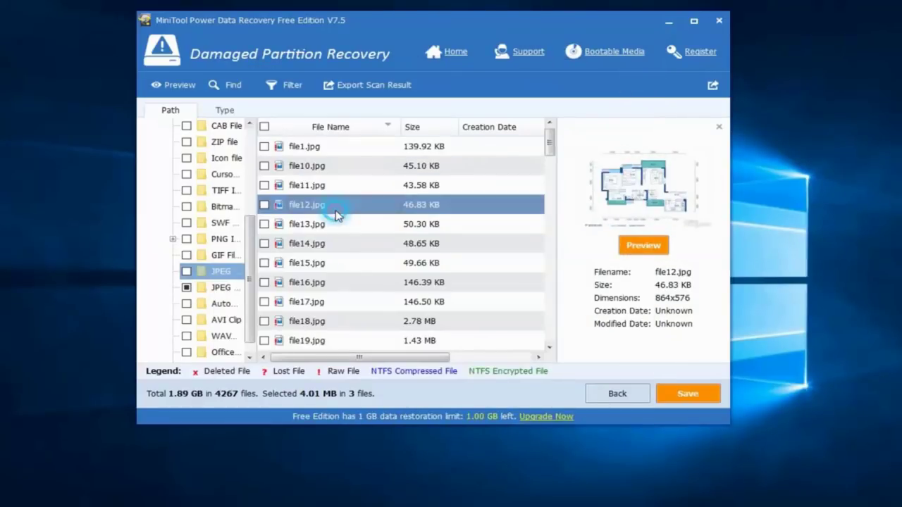
pyautogui.click(305, 186)
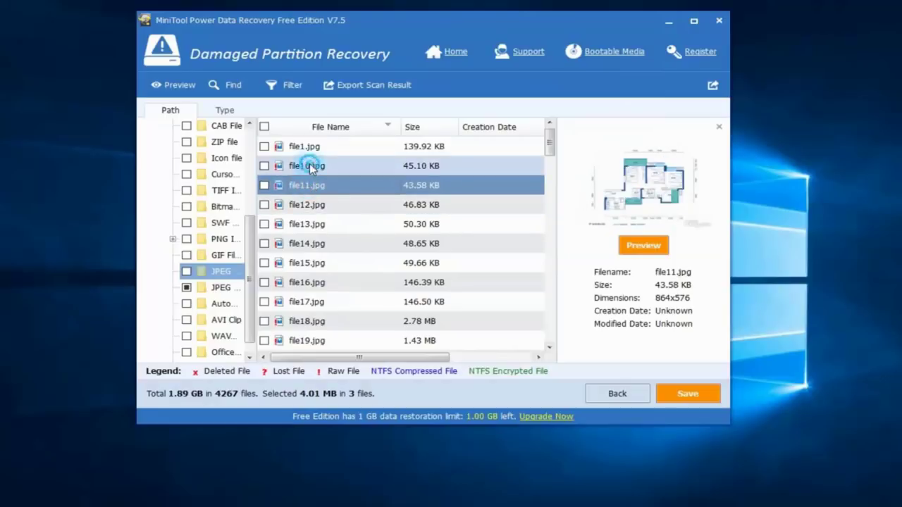
pyautogui.click(311, 163)
pyautogui.click(311, 147)
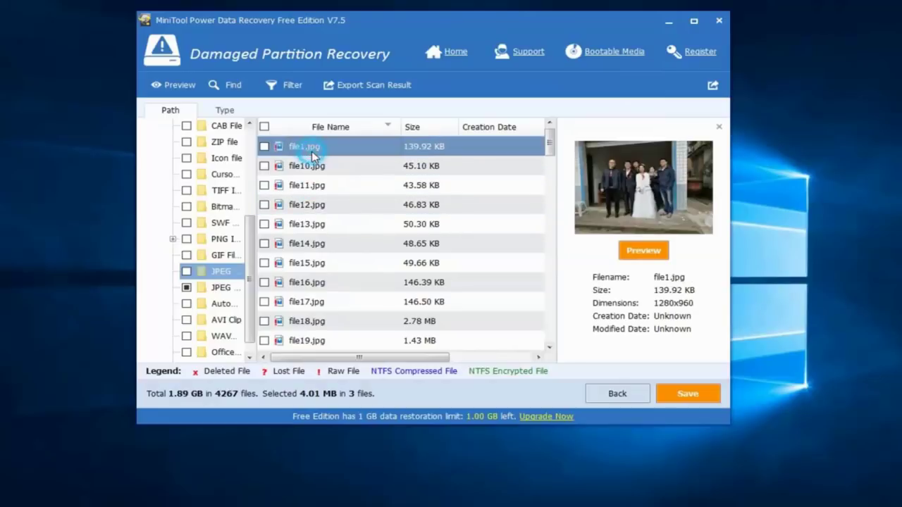
pyautogui.click(644, 251)
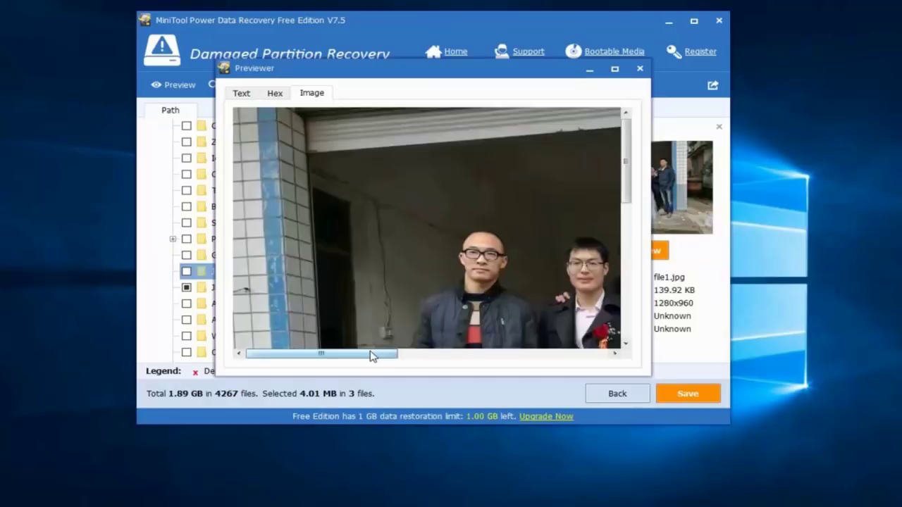
pyautogui.moveTo(372, 356); pyautogui.dragTo(465, 374)
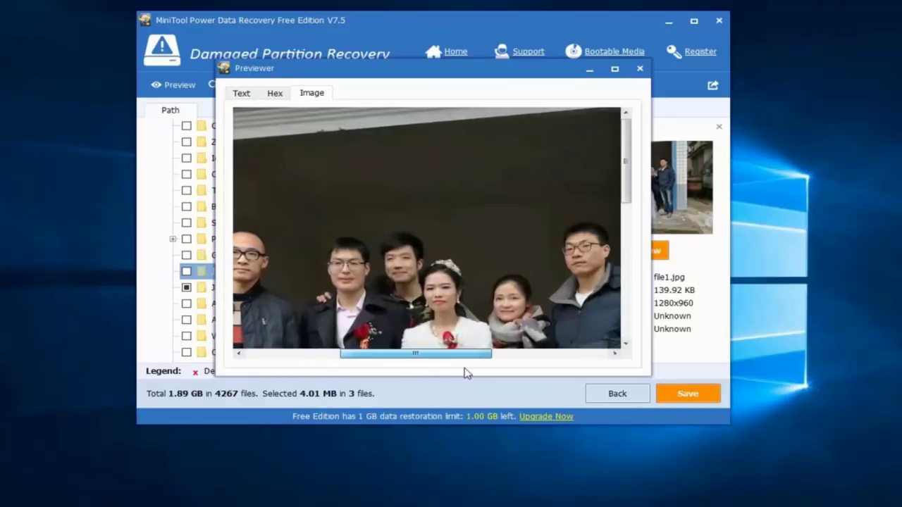
pyautogui.click(639, 69)
pyautogui.click(265, 147)
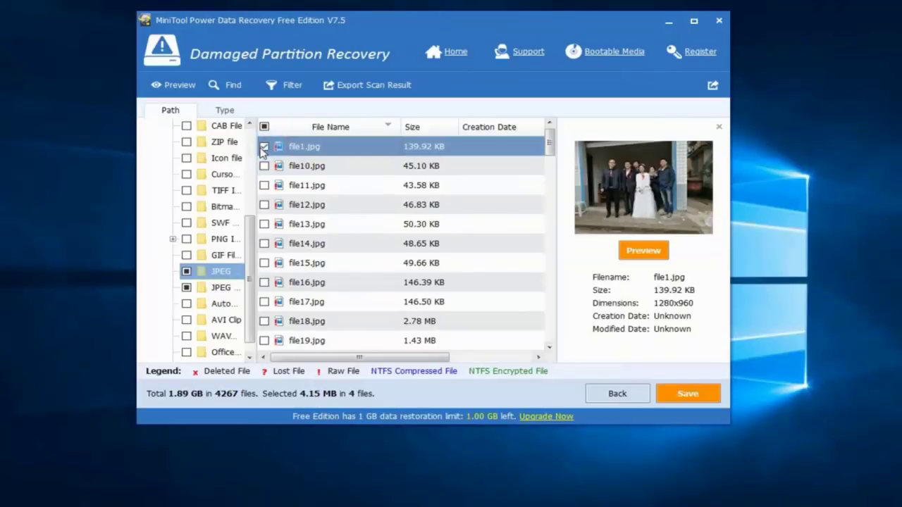
# - Look into the AutoCAD drawing folder and mark file1.avi in the AVI Clip folder for recovery
pyautogui.click(222, 305)
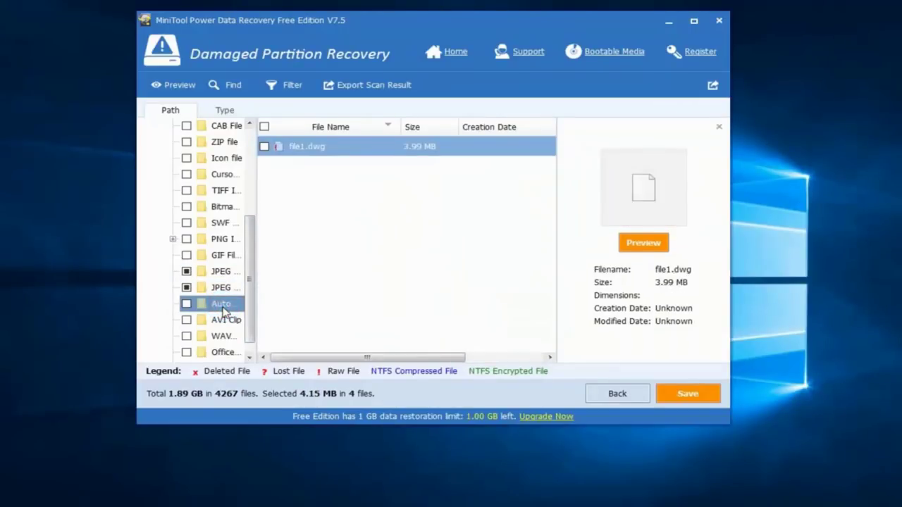
pyautogui.click(229, 320)
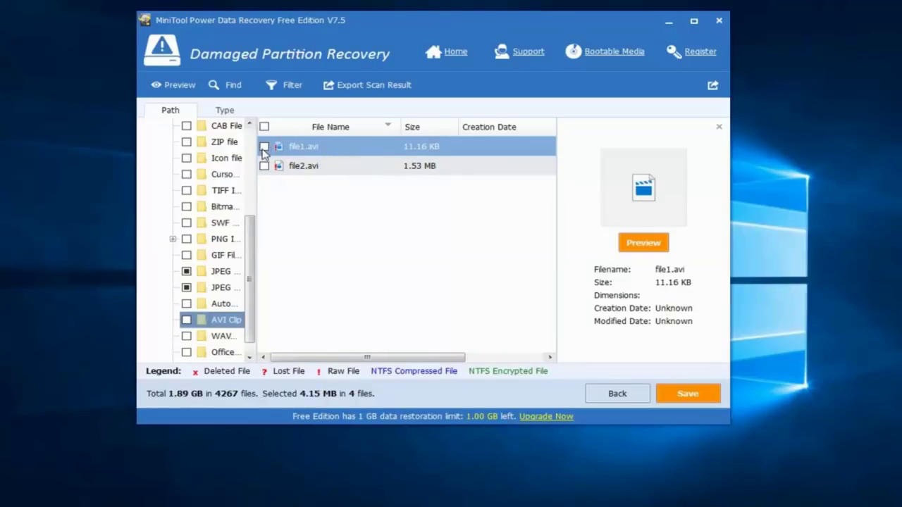
pyautogui.click(263, 147)
# - Save all marked files to Local Disk (C:)
pyautogui.click(673, 397)
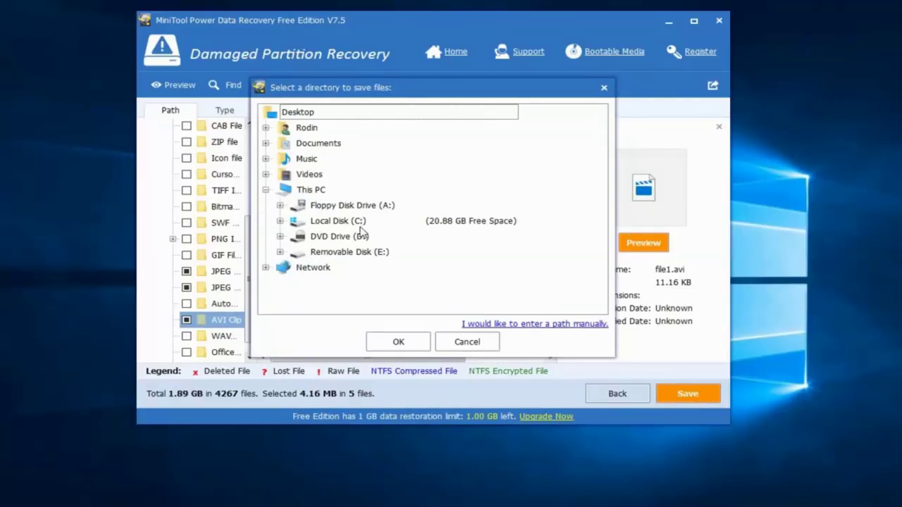
pyautogui.click(340, 220)
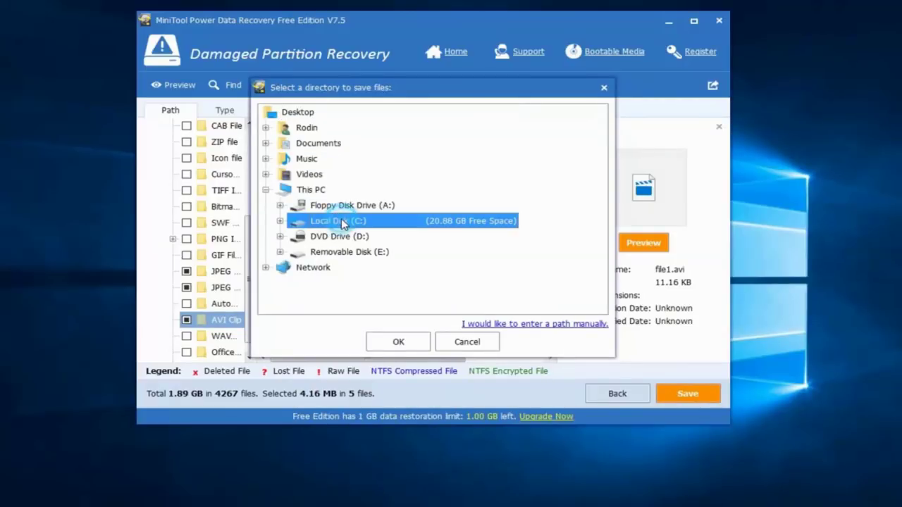
pyautogui.click(391, 343)
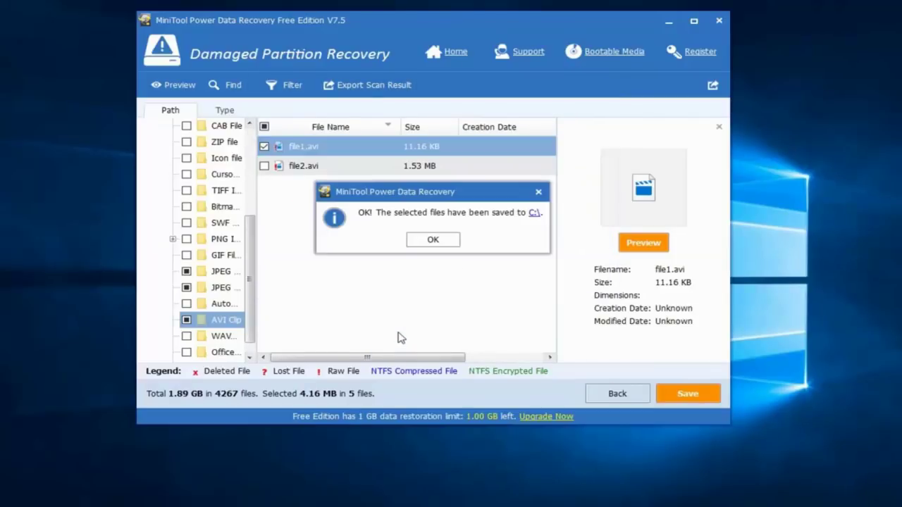
# - Acknowledge the completed save and close MiniTool Power Data Recovery
pyautogui.click(431, 240)
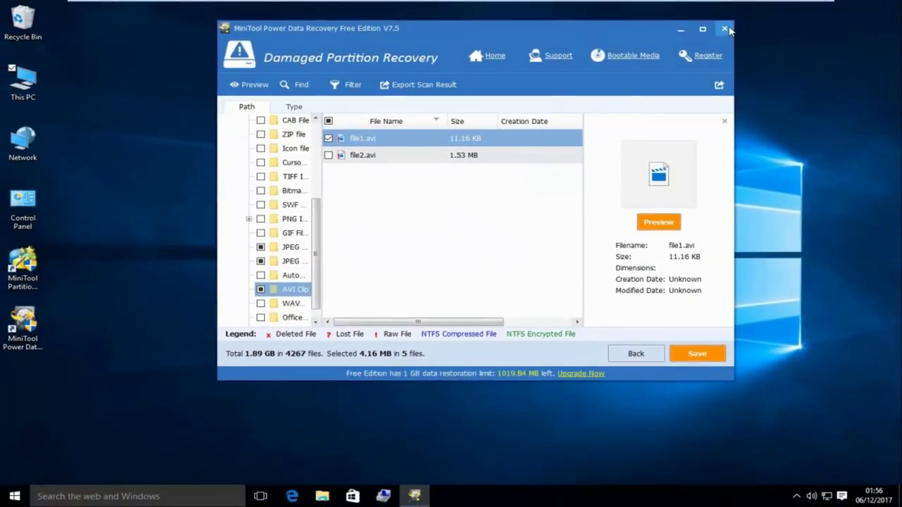
pyautogui.click(725, 29)
pyautogui.click(460, 220)
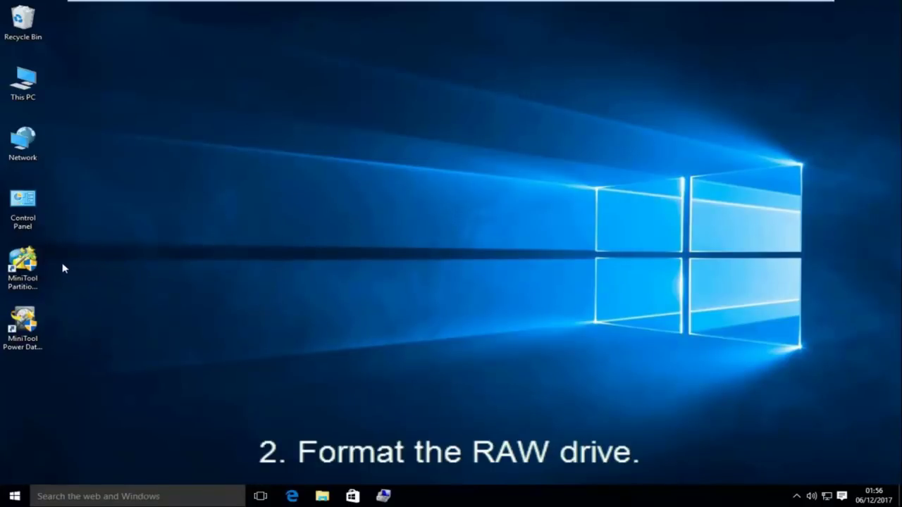
# - Launch MiniTool Partition Wizard, start its disk management application and dismiss the Thanksgiving sale message
pyautogui.click(31, 262)
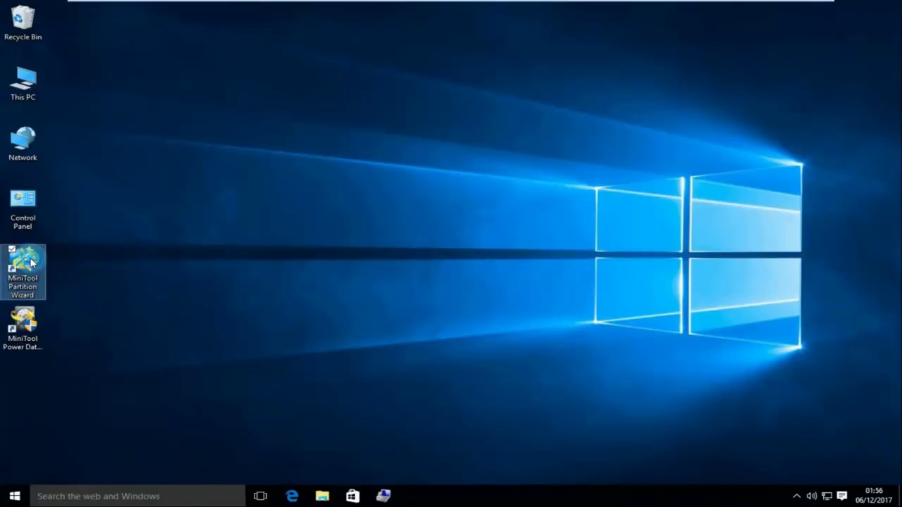
pyautogui.doubleClick(31, 262)
pyautogui.click(500, 272)
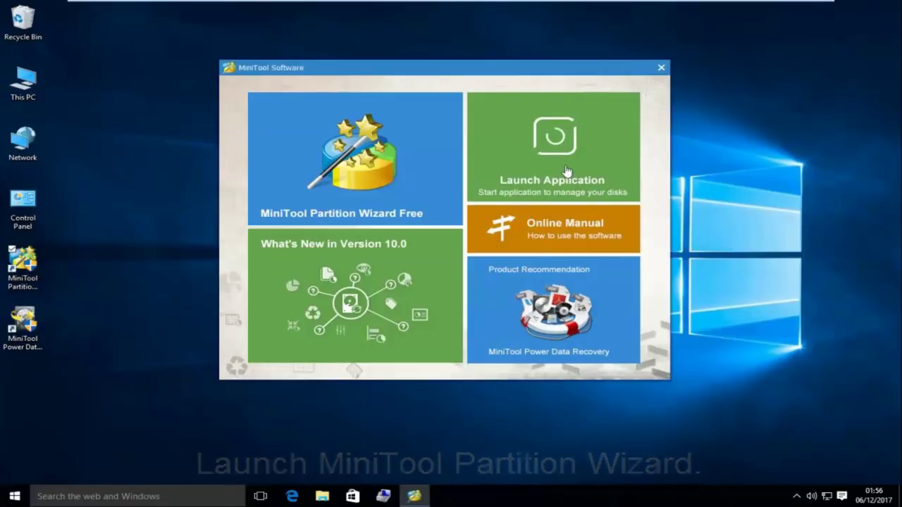
pyautogui.click(566, 170)
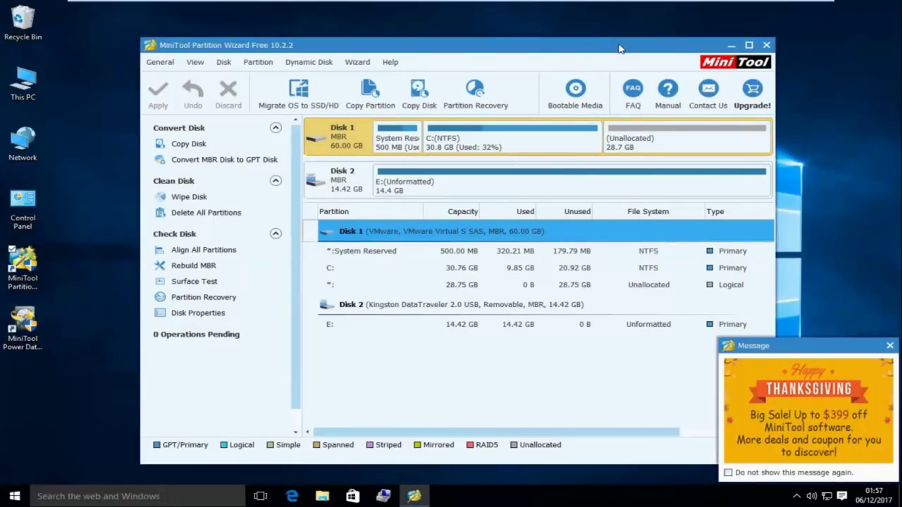
pyautogui.click(891, 346)
pyautogui.moveTo(602, 46); pyautogui.dragTo(607, 43)
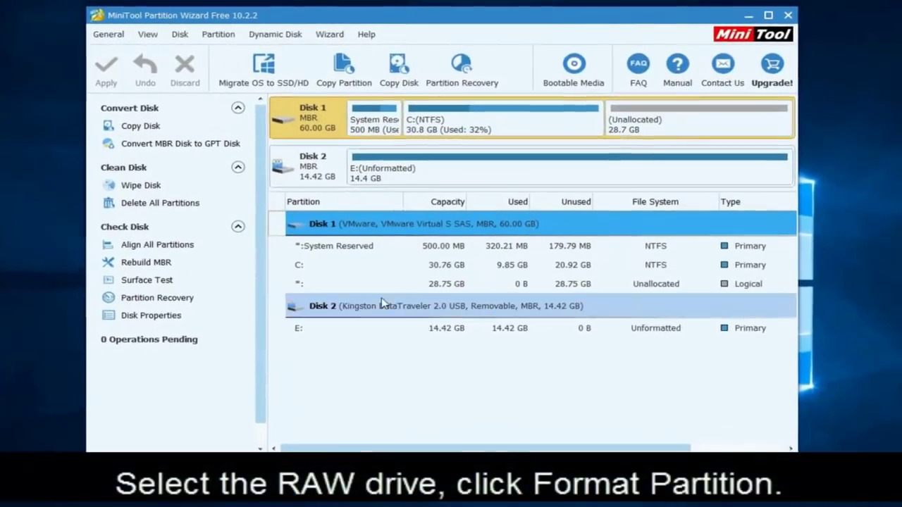
# - Set partition E: on Disk 2 to be formatted as FAT32 with the partition label "data" and default cluster size
pyautogui.click(368, 321)
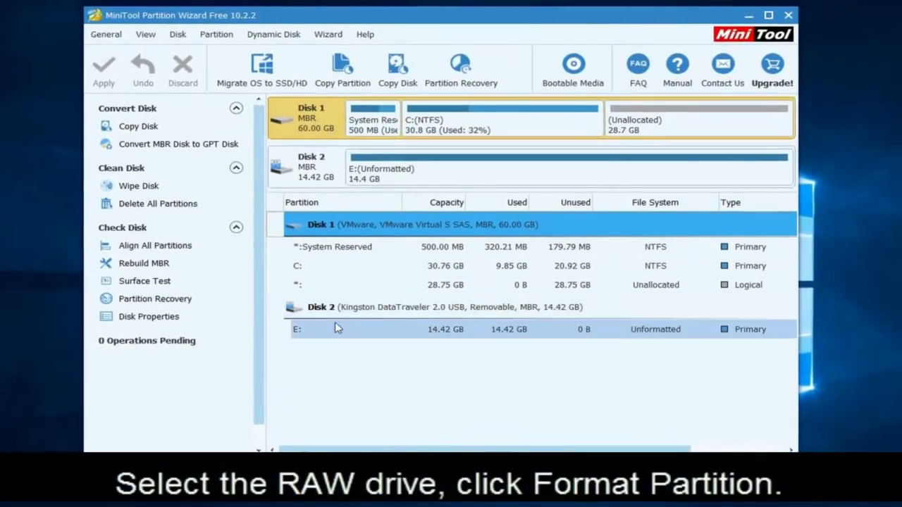
pyautogui.click(342, 326)
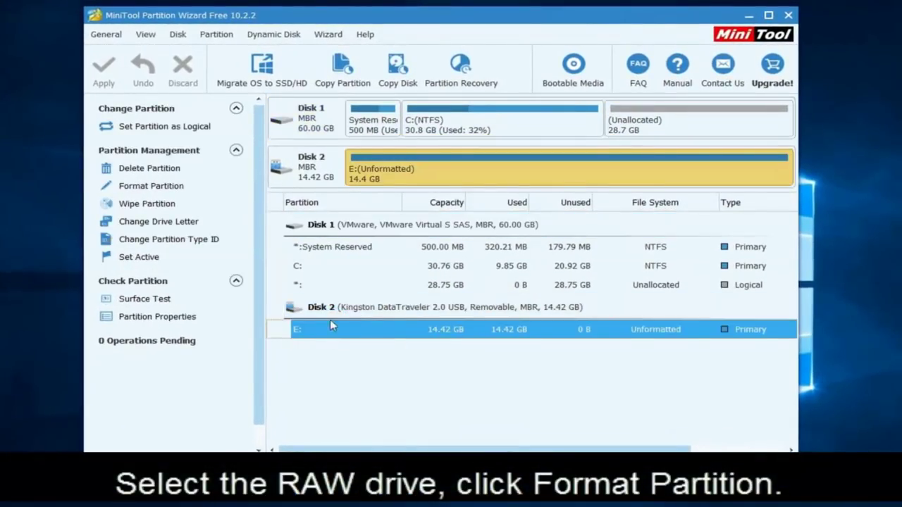
pyautogui.click(121, 189)
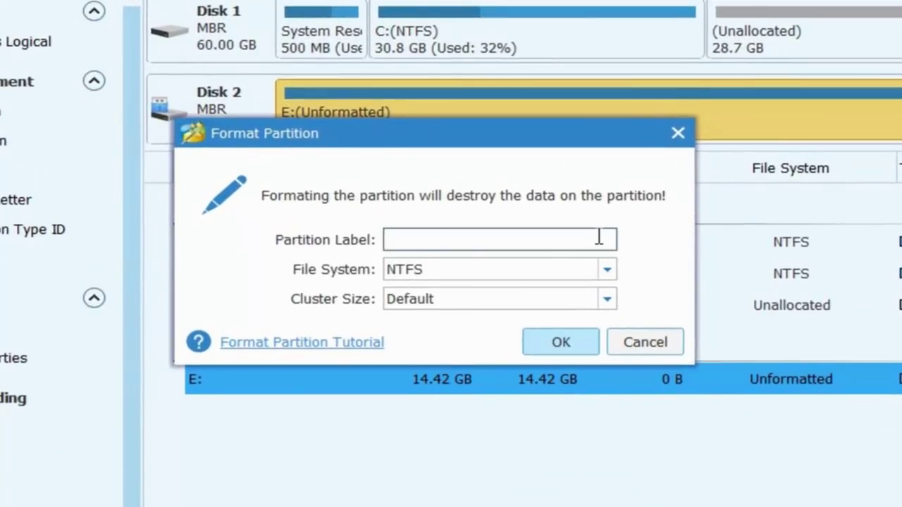
pyautogui.click(555, 243)
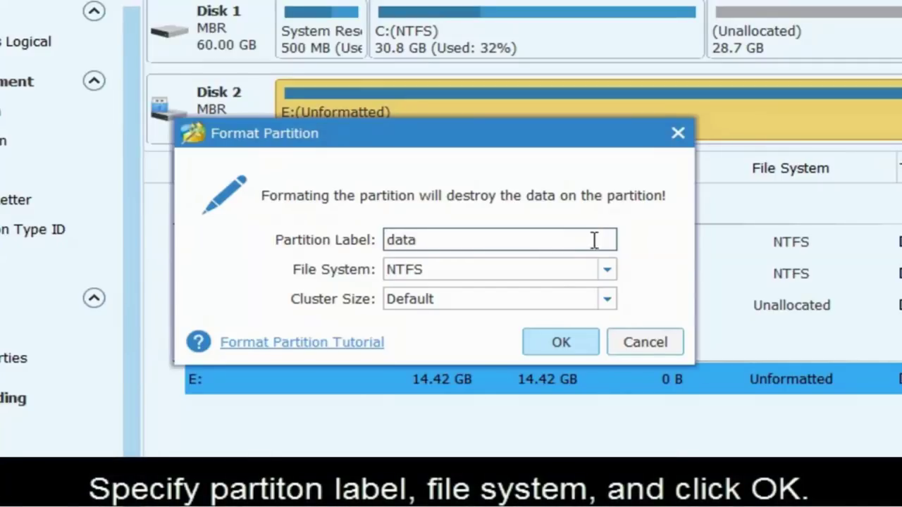
pyautogui.write('data')
pyautogui.click(607, 269)
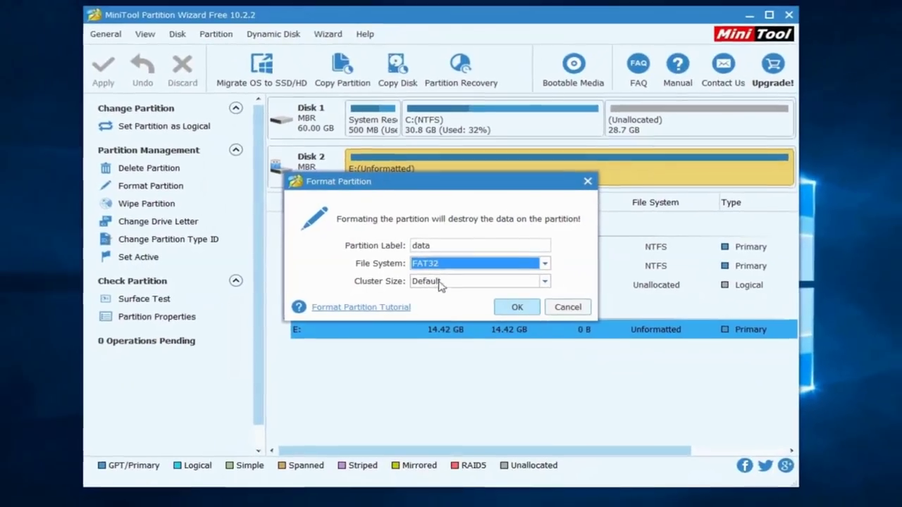
pyautogui.click(541, 326)
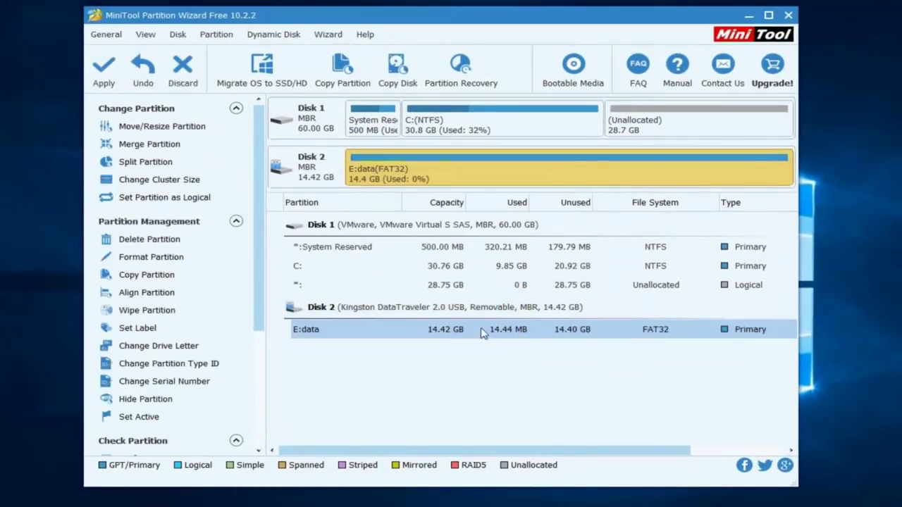
# - Apply the pending format of partition E: and close the partition manager
pyautogui.click(103, 71)
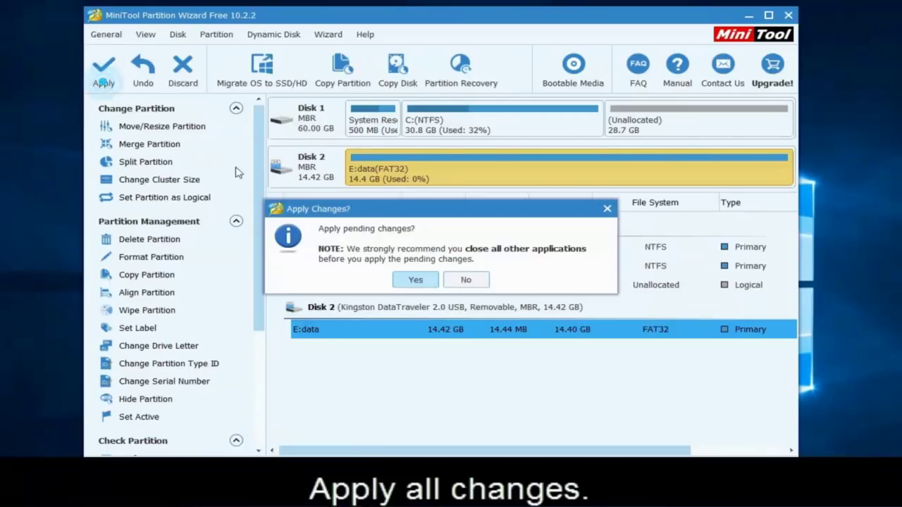
pyautogui.click(421, 280)
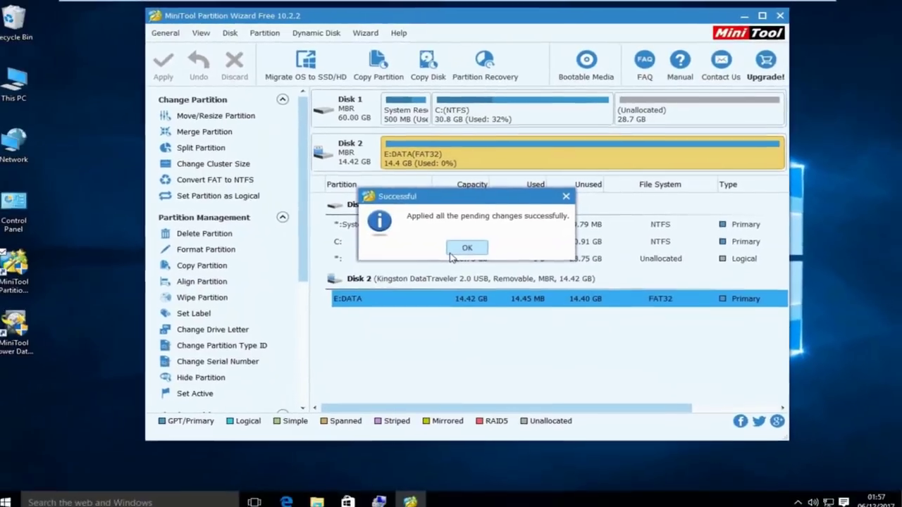
pyautogui.click(470, 247)
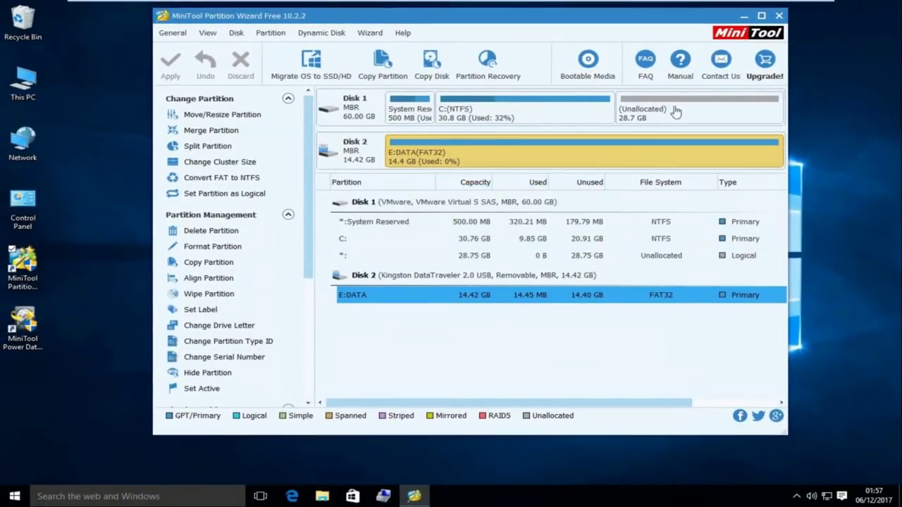
pyautogui.click(778, 16)
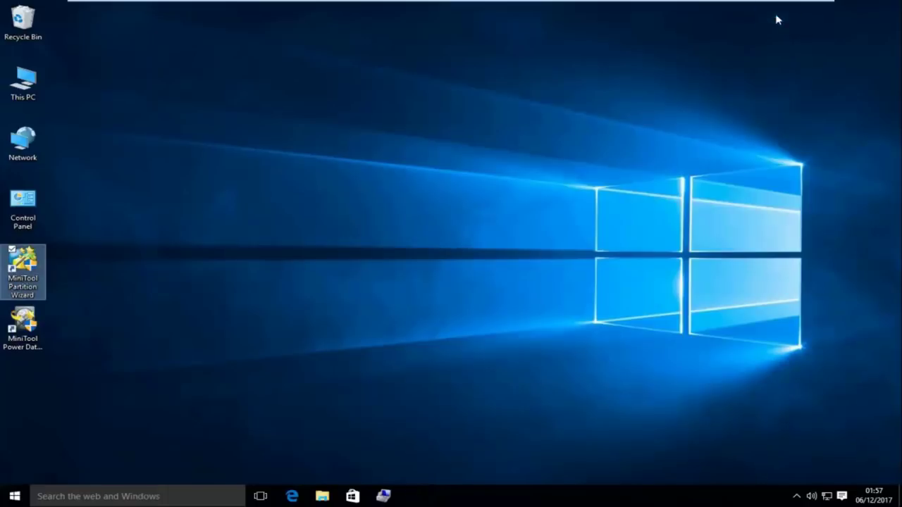
# - Open This PC in File Explorer and check that the formatted DATA (E:) drive can be accessed
pyautogui.doubleClick(24, 81)
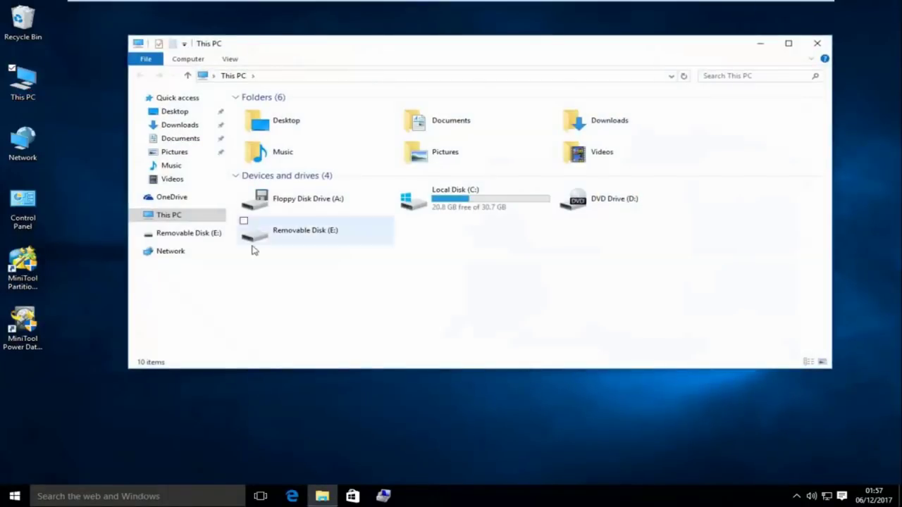
pyautogui.click(280, 235)
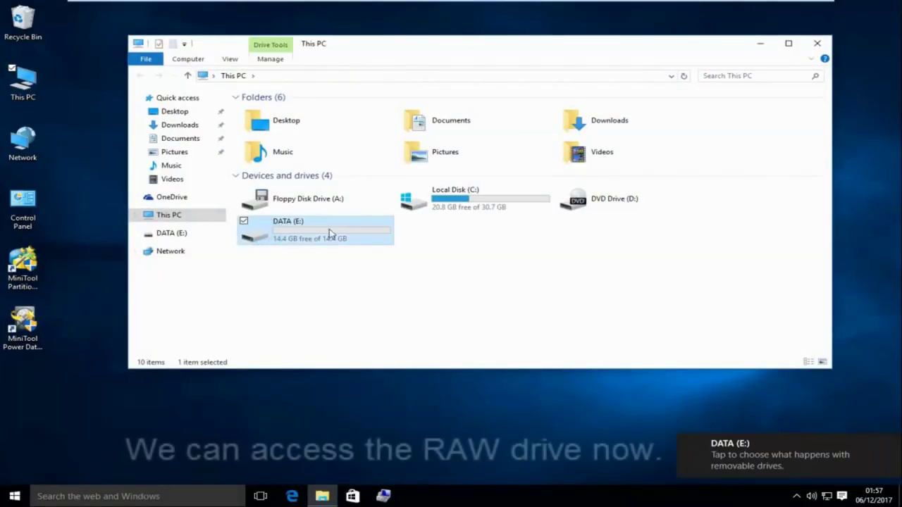
pyautogui.doubleClick(292, 242)
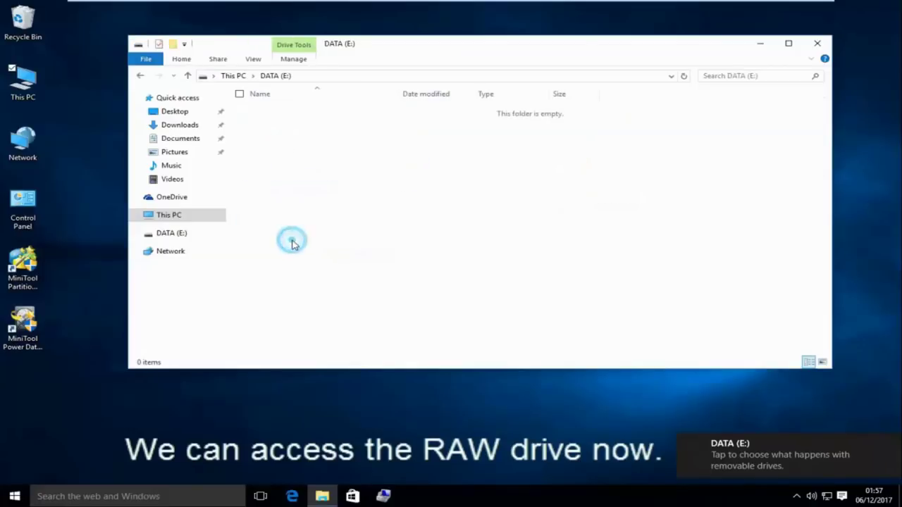
pyautogui.click(188, 75)
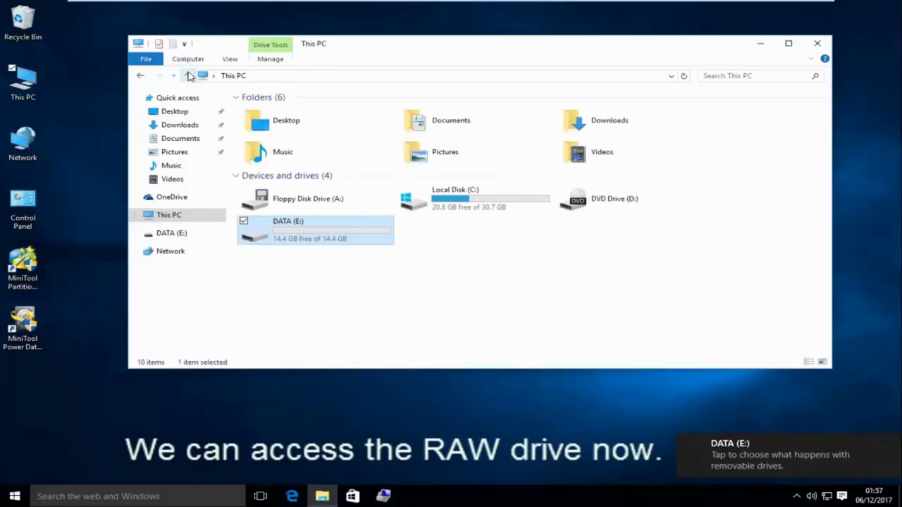
# - Inspect the recovered images in the JPEG Camera file and JPEG Graphics file folders of #8 (All RAW Files) on Local Disk (C:)
pyautogui.click(447, 205)
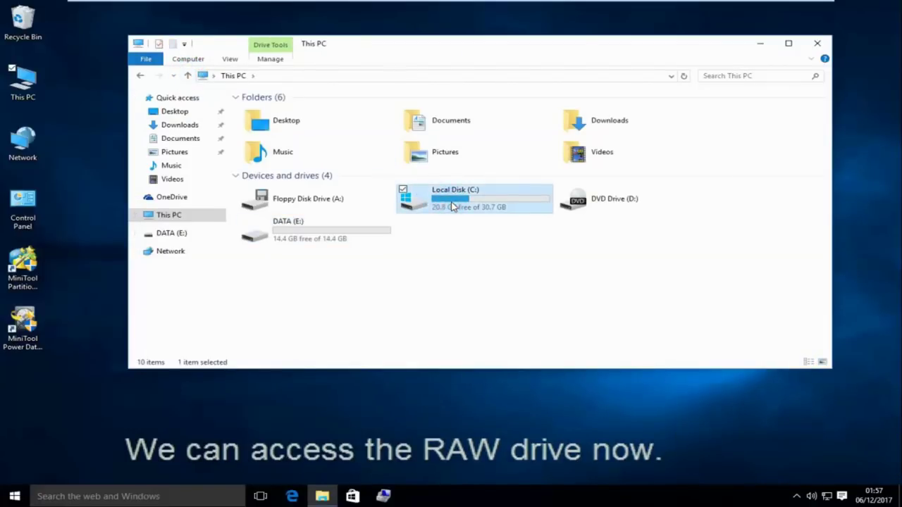
pyautogui.doubleClick(451, 204)
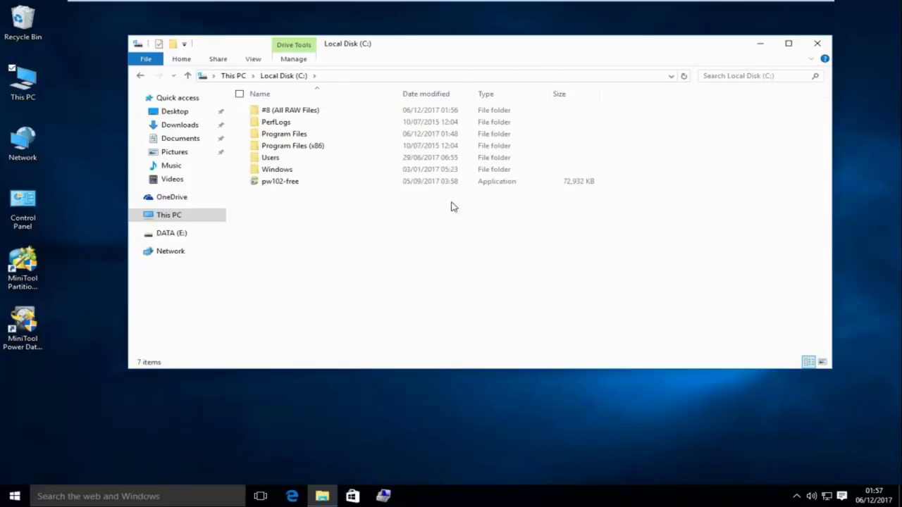
pyautogui.doubleClick(286, 111)
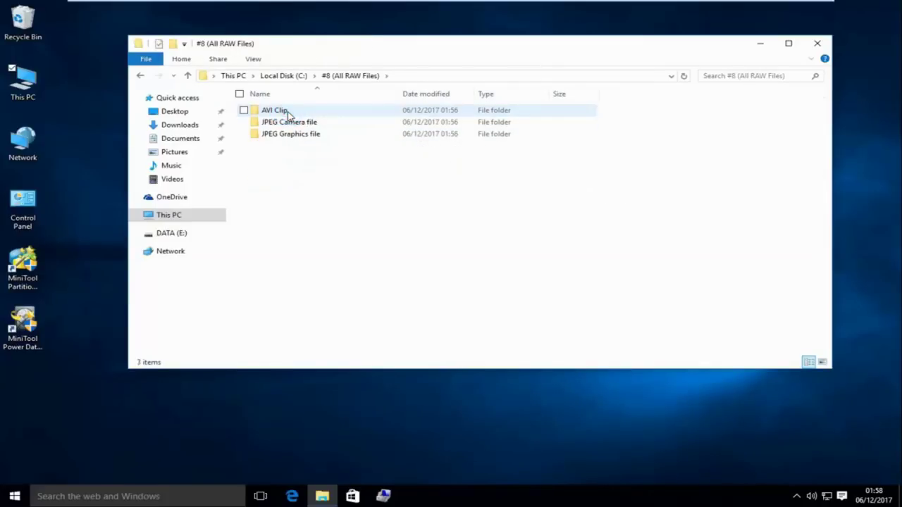
pyautogui.doubleClick(284, 124)
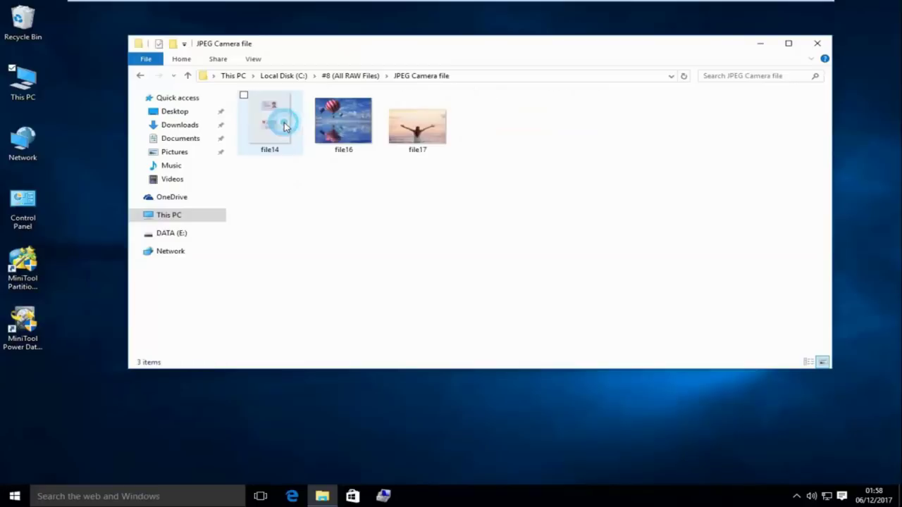
pyautogui.click(186, 76)
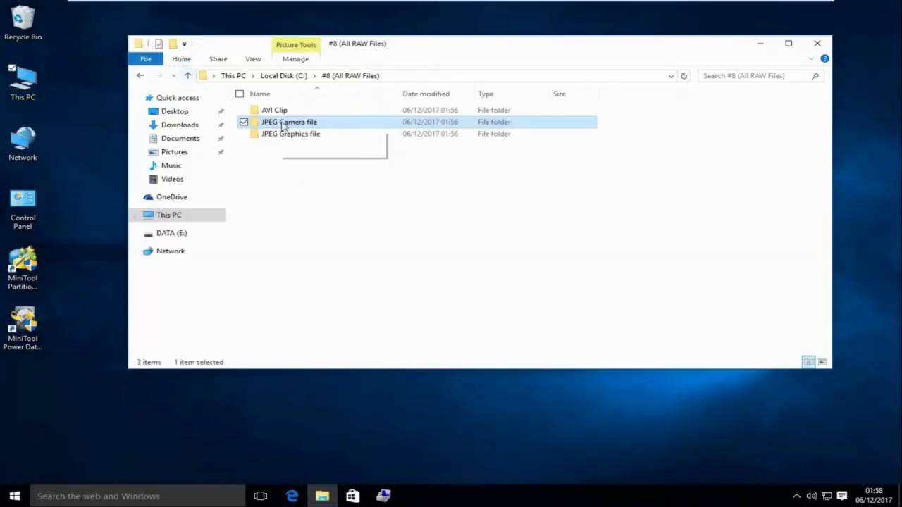
pyautogui.doubleClick(282, 133)
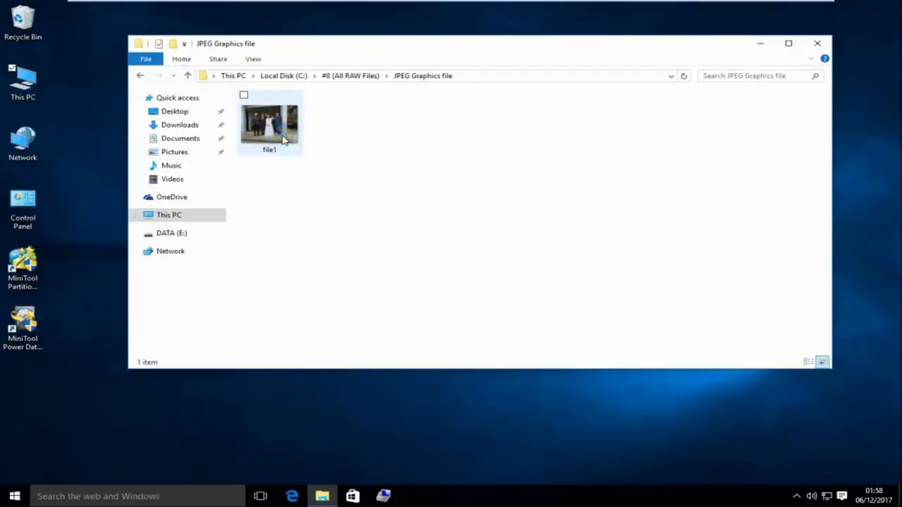
# - Copy the #8 (All RAW Files) folder from Local Disk (C:) into DATA (E:) and close the File Explorer window
pyautogui.click(188, 75)
pyautogui.click(188, 75)
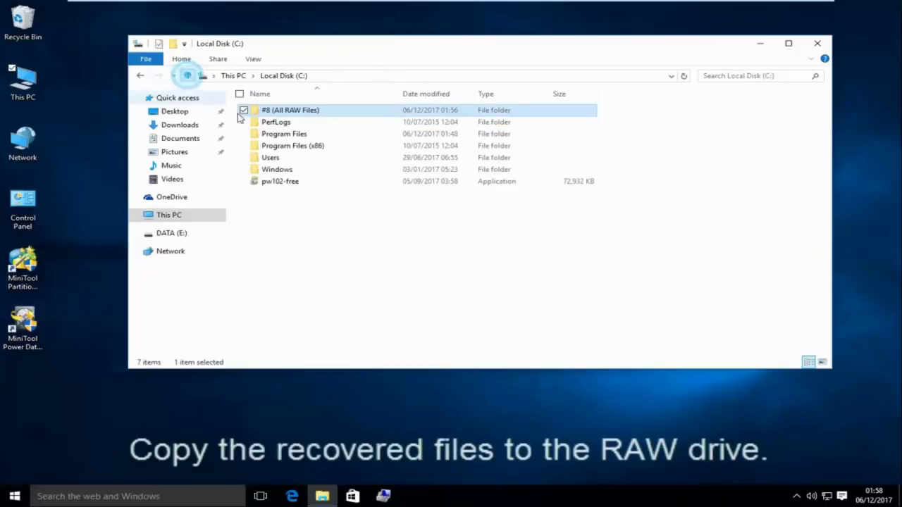
pyautogui.rightClick(279, 114)
pyautogui.click(236, 243)
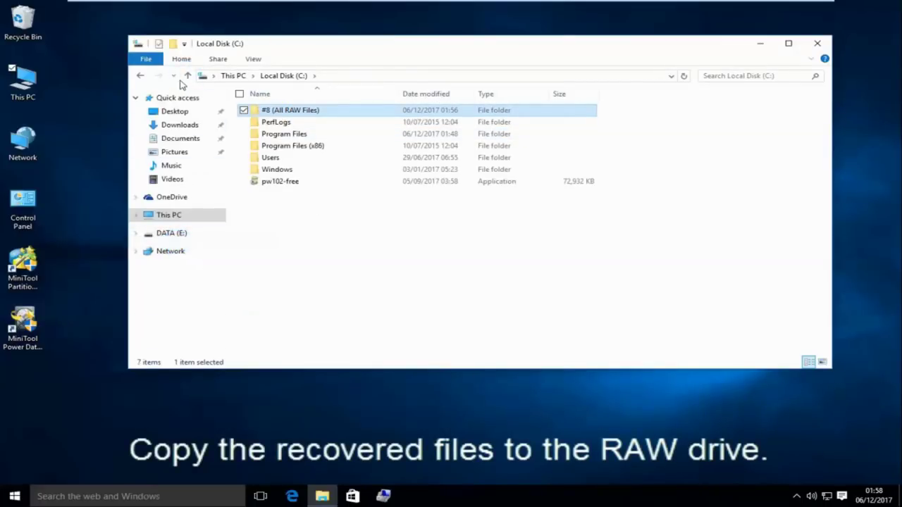
pyautogui.click(187, 76)
pyautogui.doubleClick(278, 227)
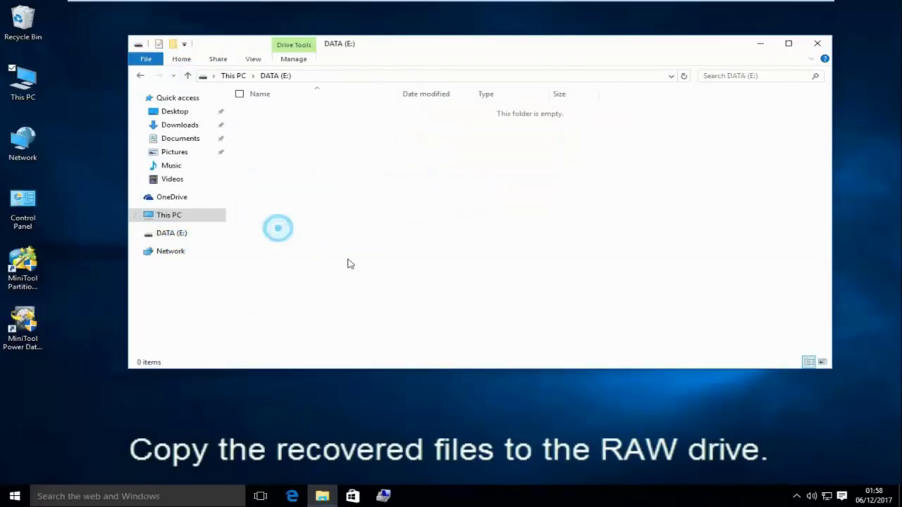
pyautogui.rightClick(347, 259)
pyautogui.click(247, 341)
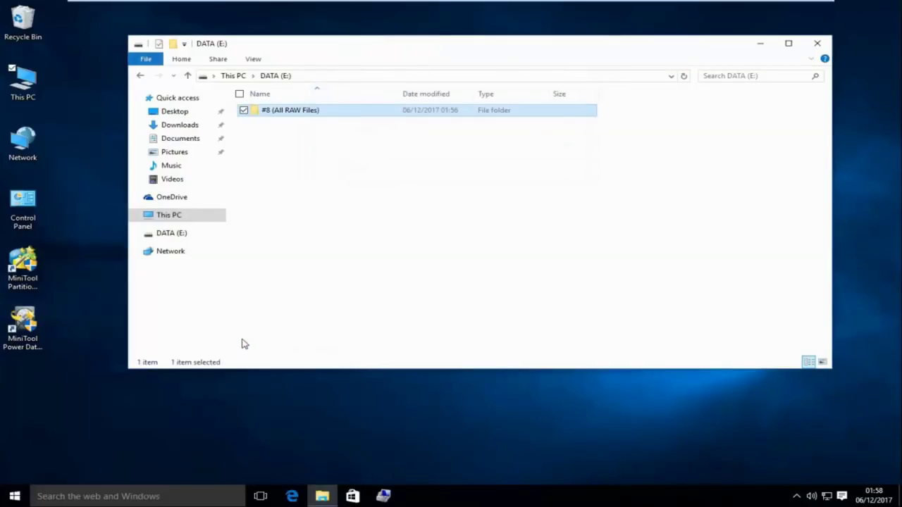
pyautogui.click(416, 226)
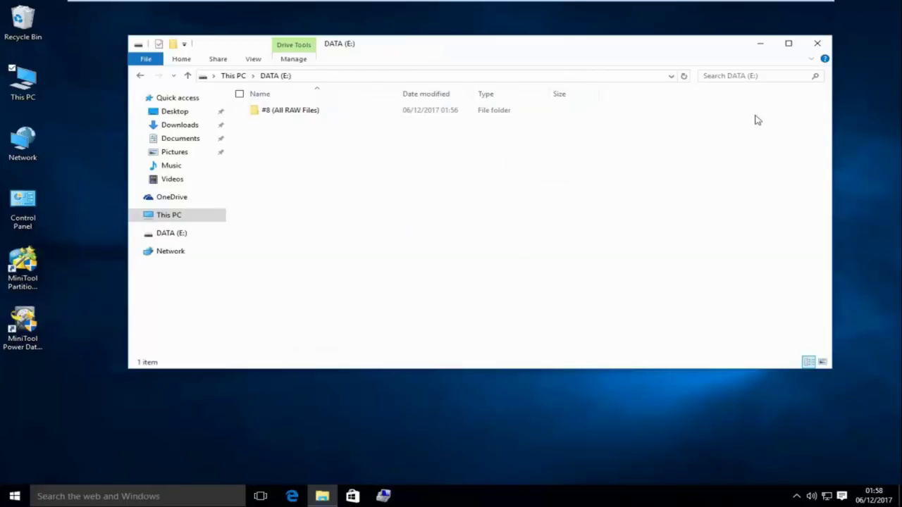
pyautogui.click(816, 43)
pyautogui.click(601, 254)
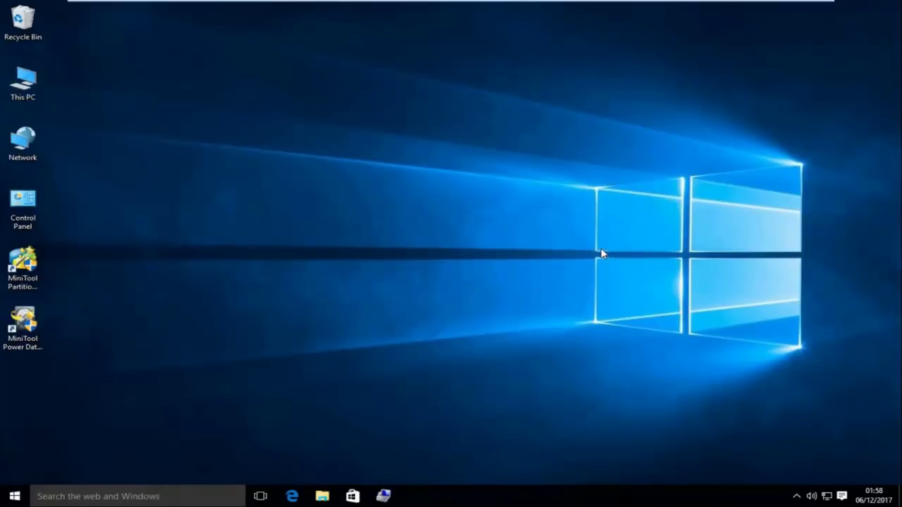